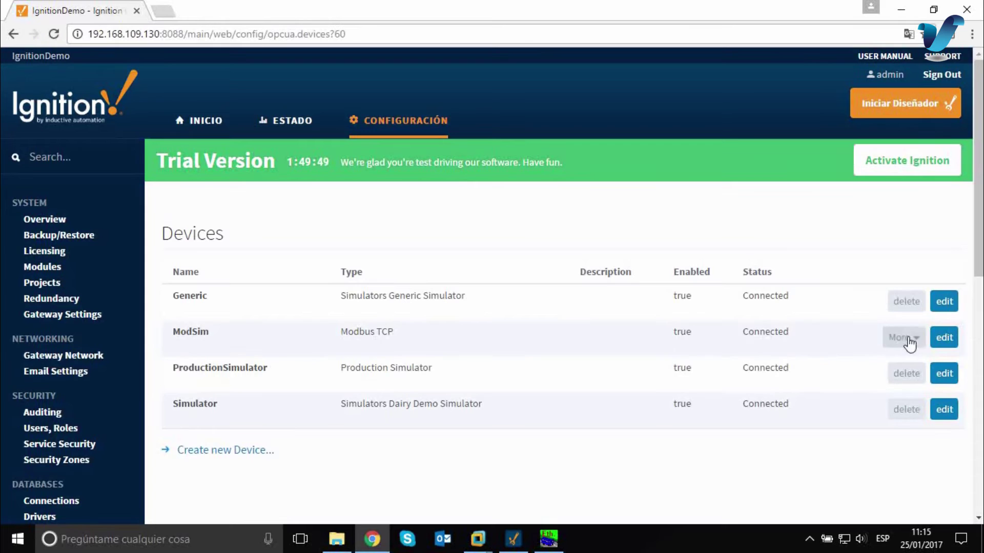
Step: Add an address mapping row to the ModSim device with prefix DT, start 0 and end 9
click(907, 338)
click(843, 342)
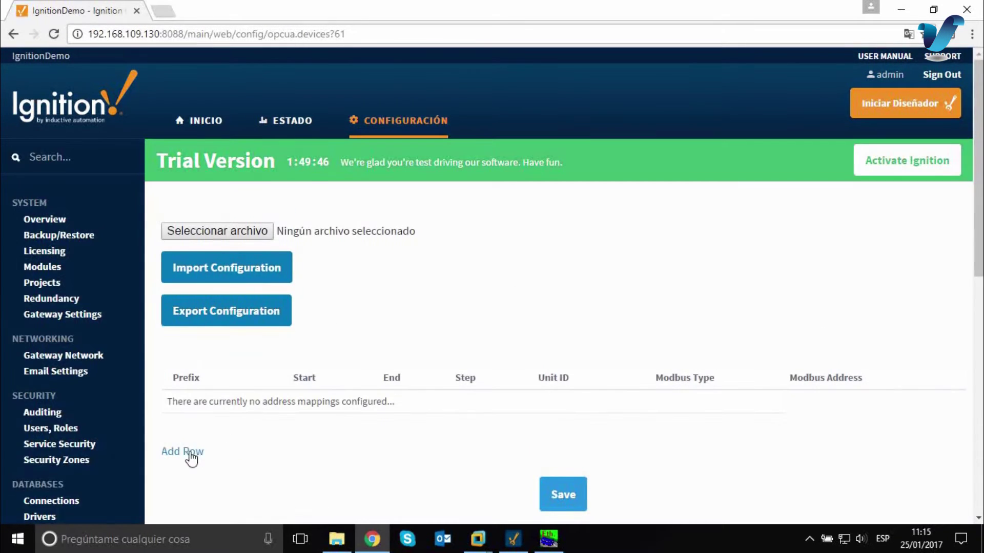
click(193, 456)
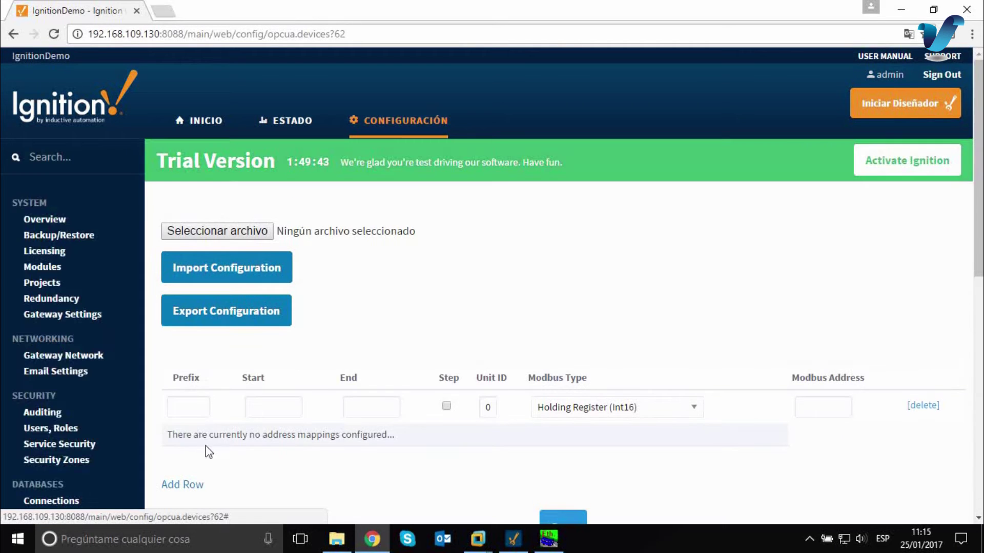
click(199, 413)
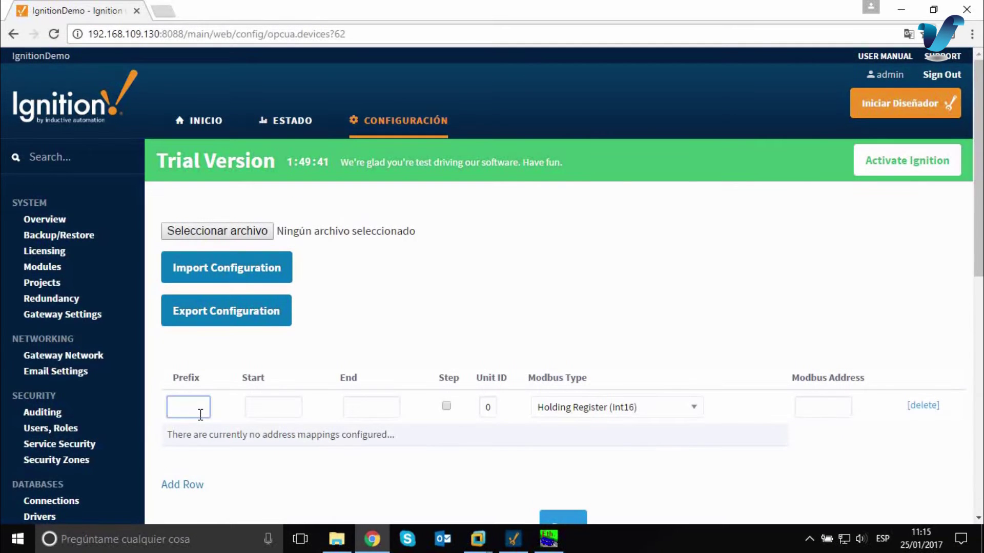
text(DT)
click(271, 404)
text(0)
key(Tab)
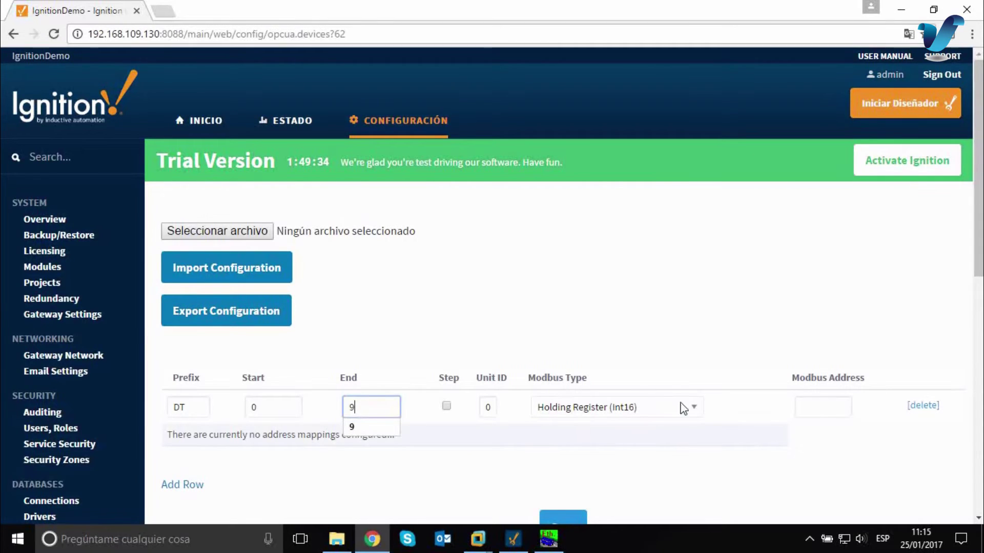
click(570, 440)
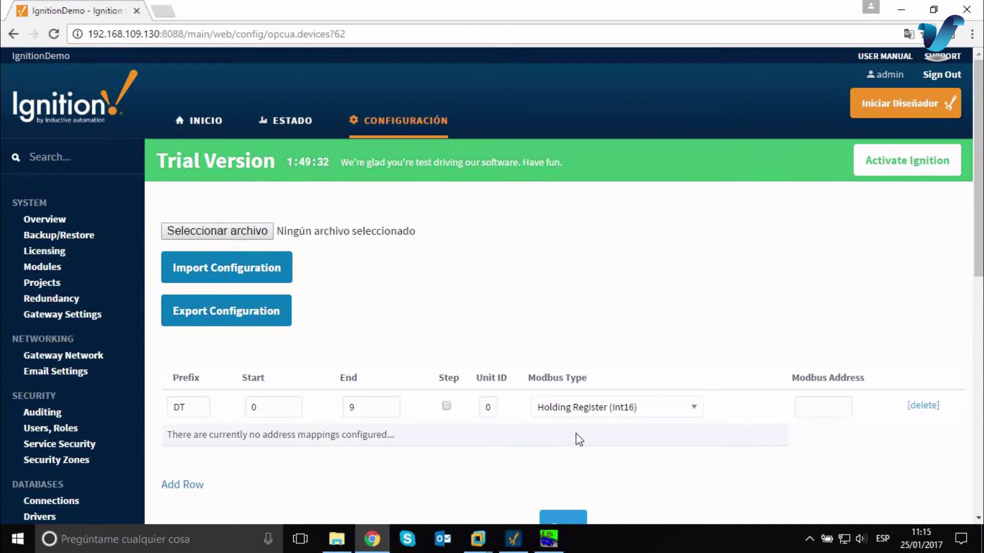
Step: Set the DT mapping's Modbus address to 1 and save the device's address configuration
click(819, 405)
text(1)
click(900, 434)
click(805, 412)
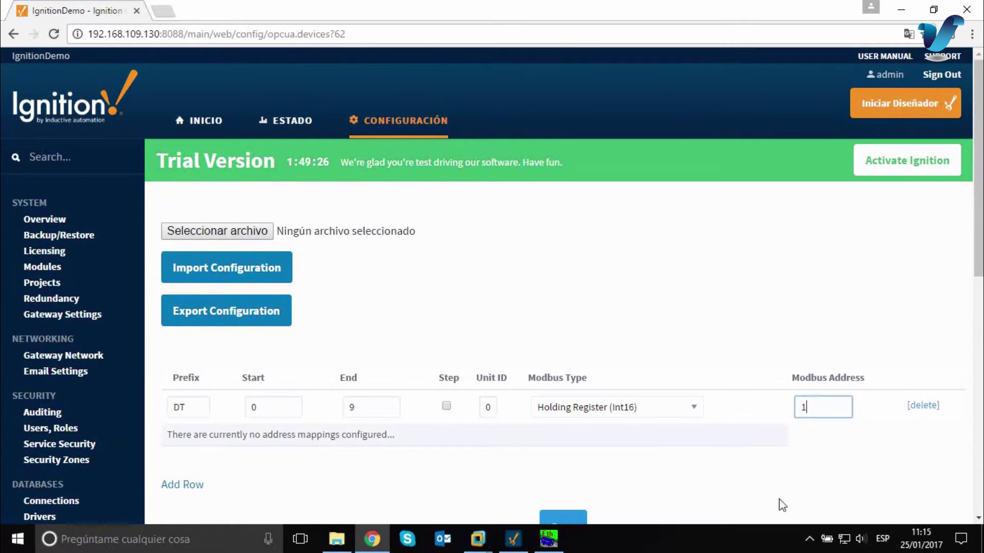
click(685, 482)
scroll(684, 482, down, 4)
click(563, 321)
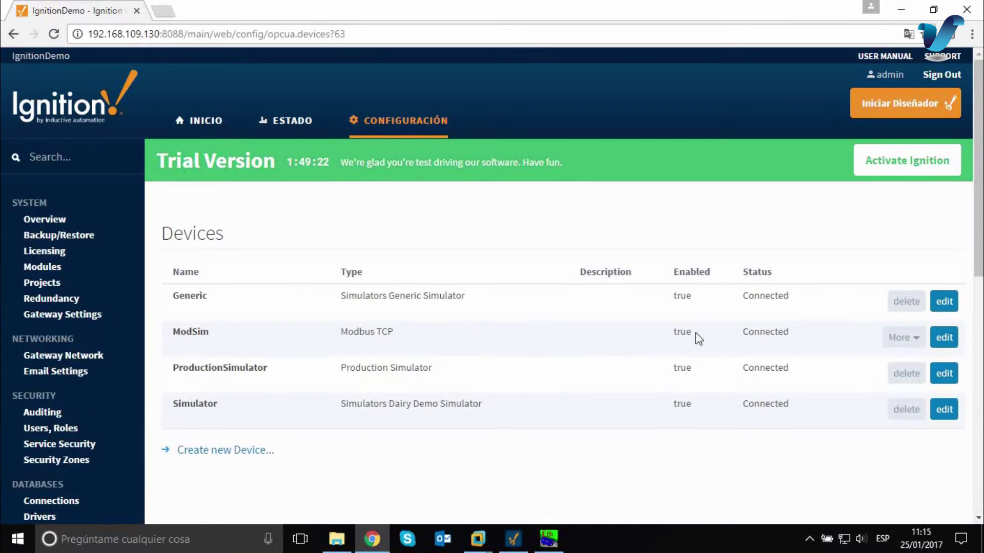
Step: Switch to Ignition Designer, refresh the OPC Browser and expand the ModSim device down to the DT0-DT9 tags
click(514, 538)
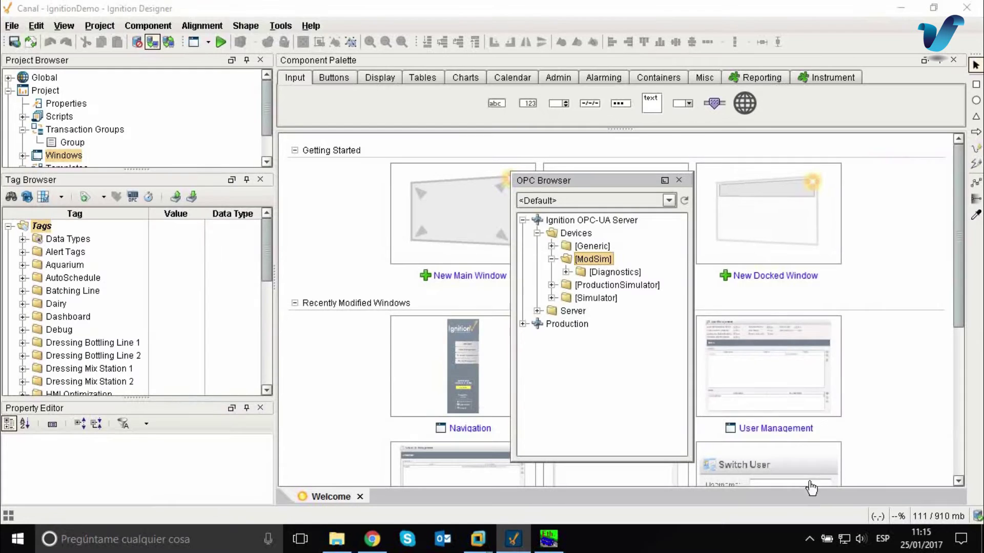
click(684, 201)
click(523, 220)
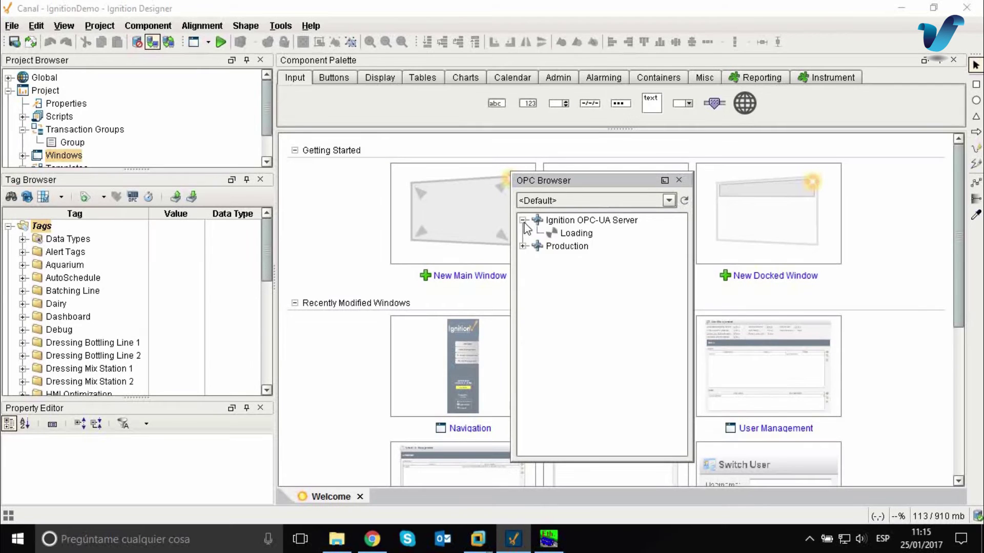
double_click(552, 237)
click(552, 260)
click(566, 272)
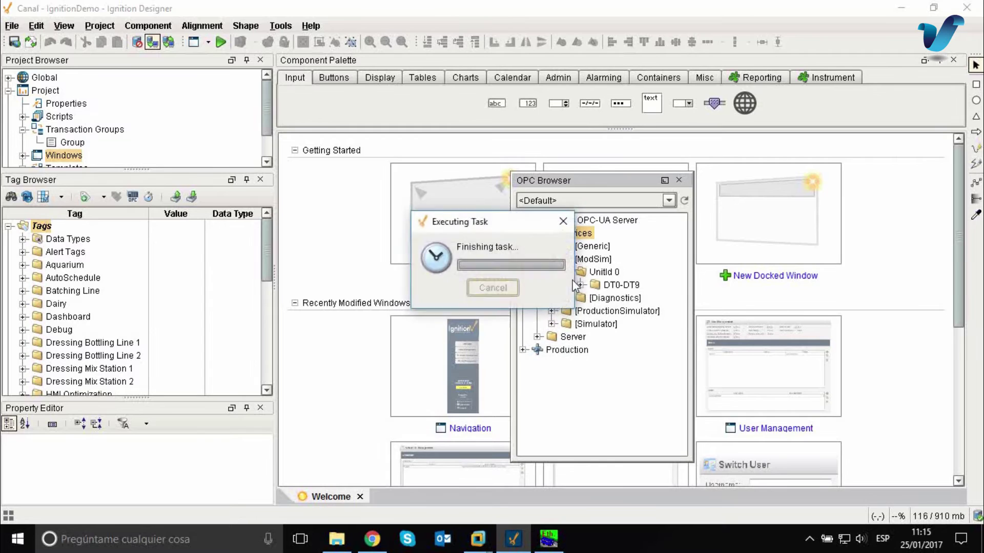
click(579, 285)
click(625, 300)
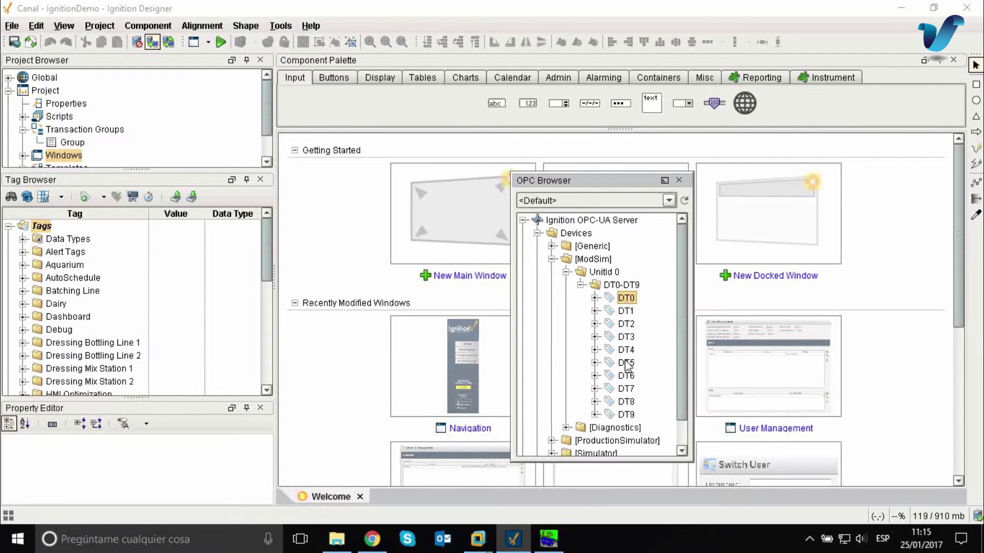
Step: Create a new folder named Canal under the root Tags node
right_click(39, 225)
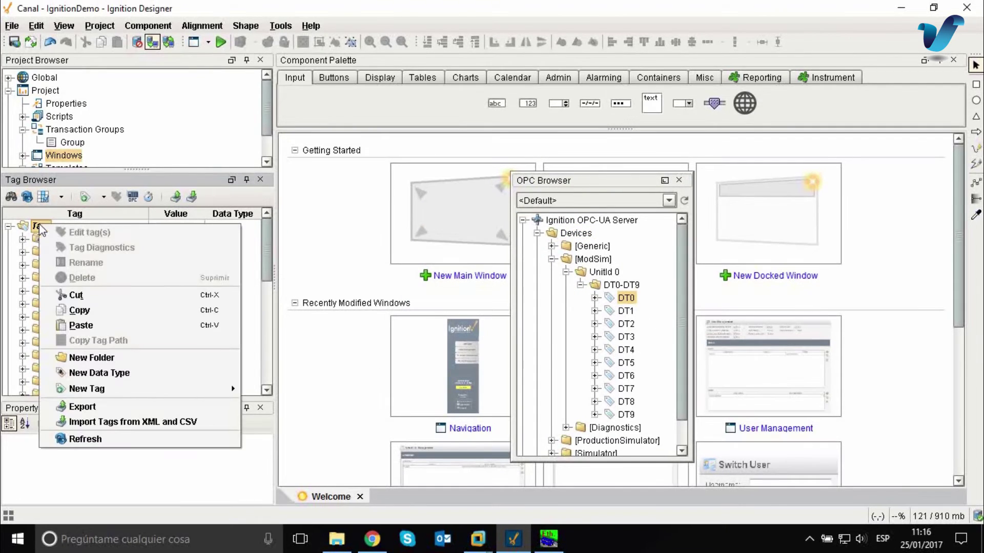
click(92, 358)
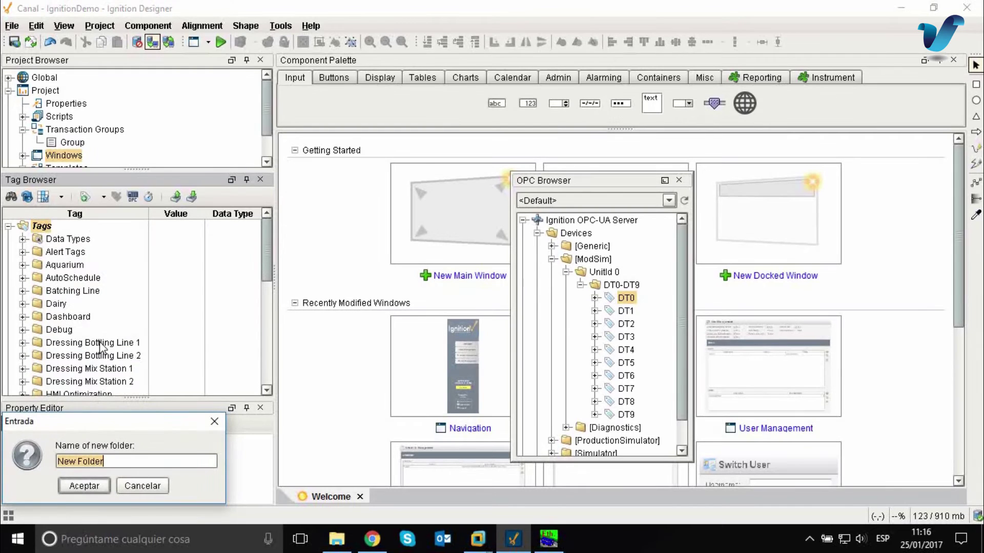
text(Canal)
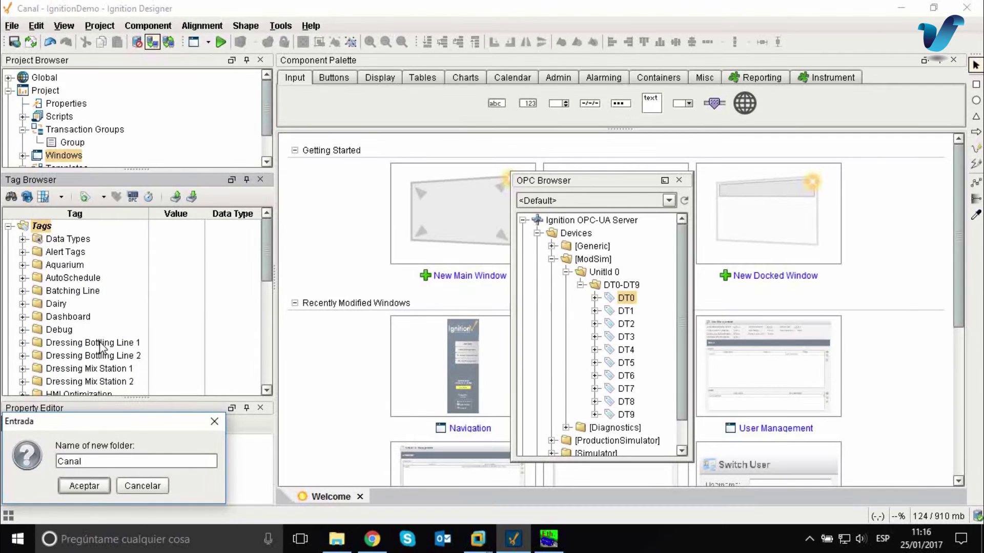
key(Return)
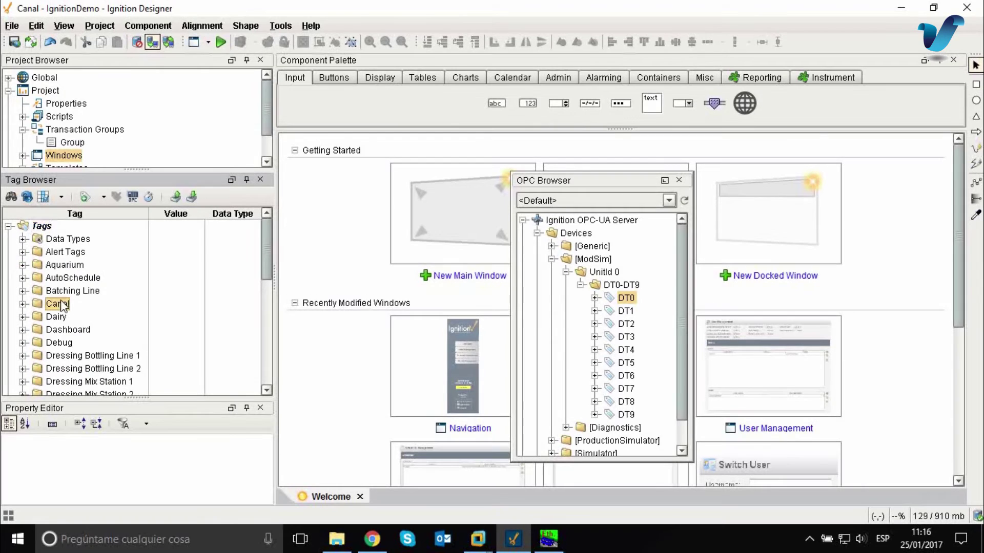
Step: Add the ModSim tags DT0 through DT3 from the OPC Browser to the Canal folder
click(627, 298)
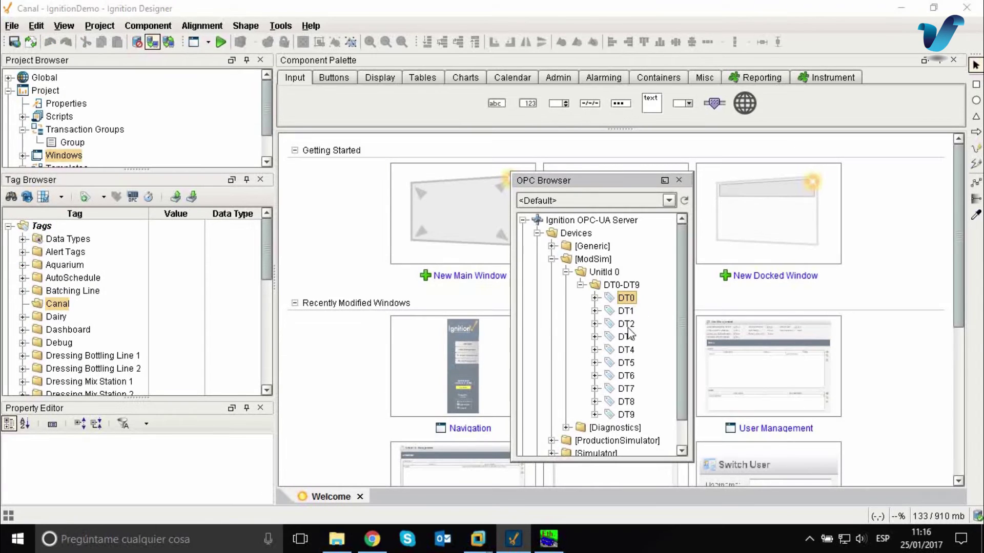
shift+click(629, 339)
drag(630, 307, 58, 307)
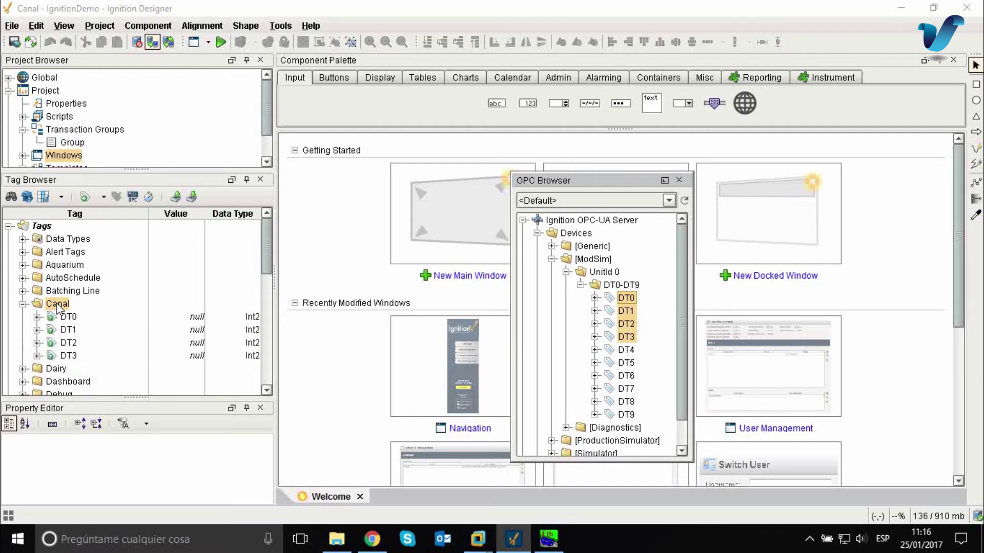
click(60, 308)
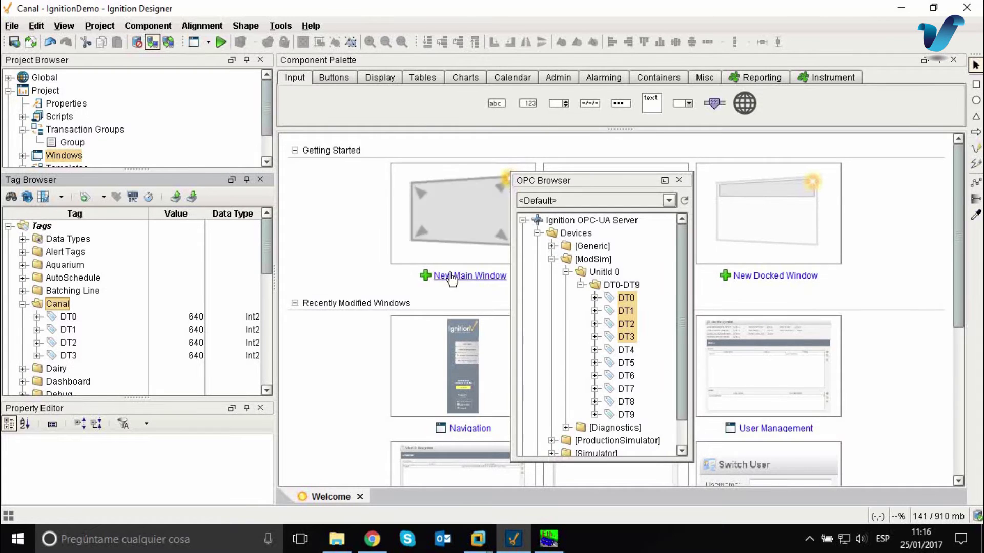
Step: Compare the Canal tag values with the holding registers in the Modbus PLC simulator, and return to the Designer
click(70, 318)
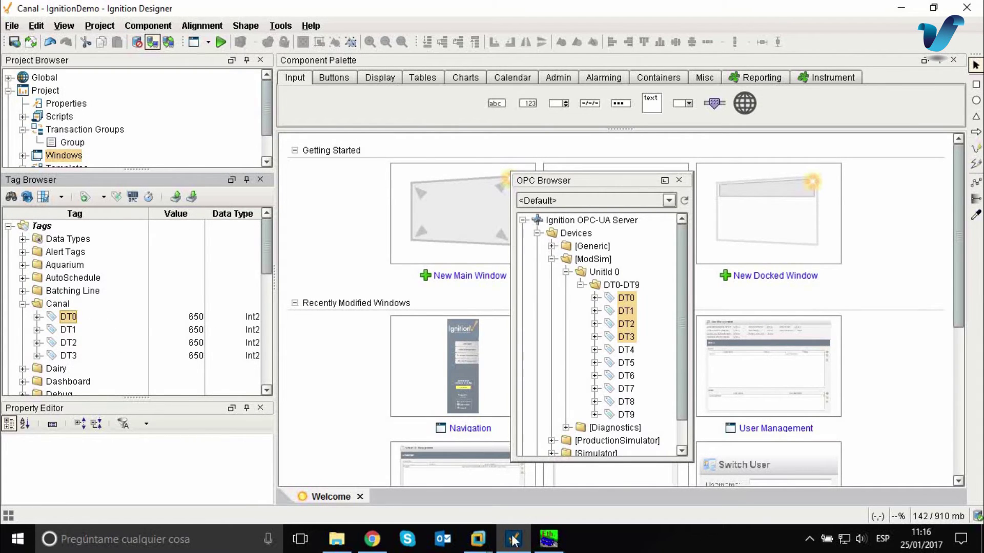
click(549, 538)
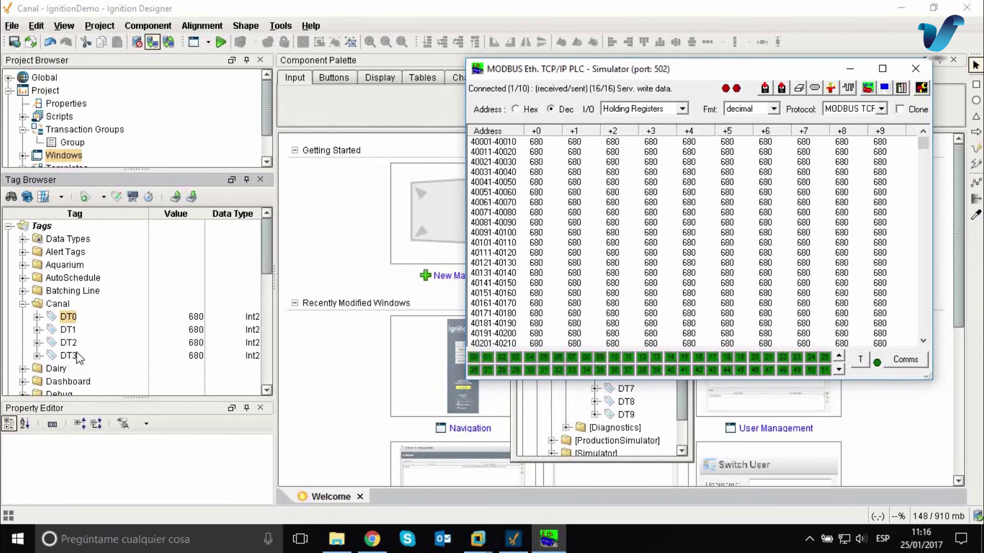
click(70, 320)
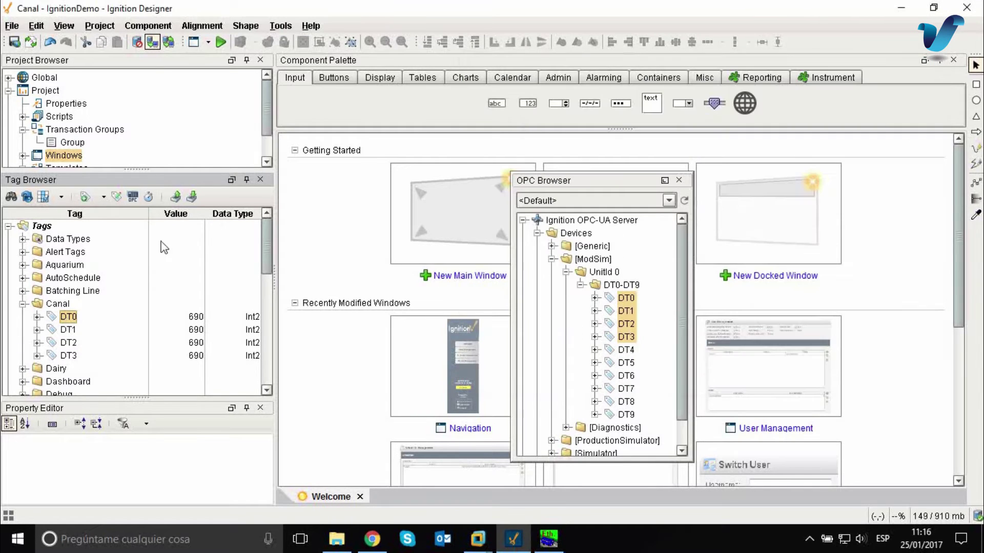
Step: Review the slow rate and OPC data mode of the Default scan class, and close the Scan Class Editor
click(148, 197)
click(163, 161)
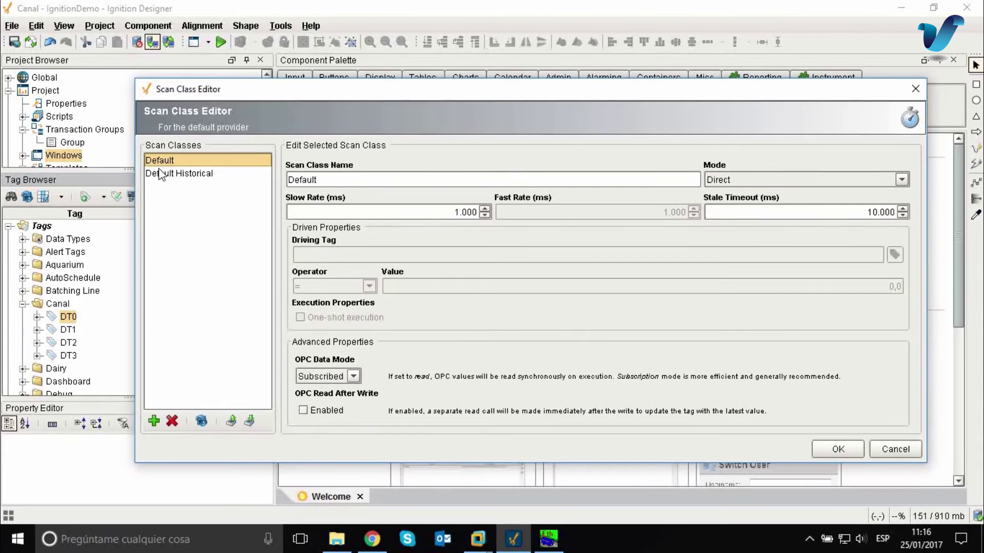
click(452, 211)
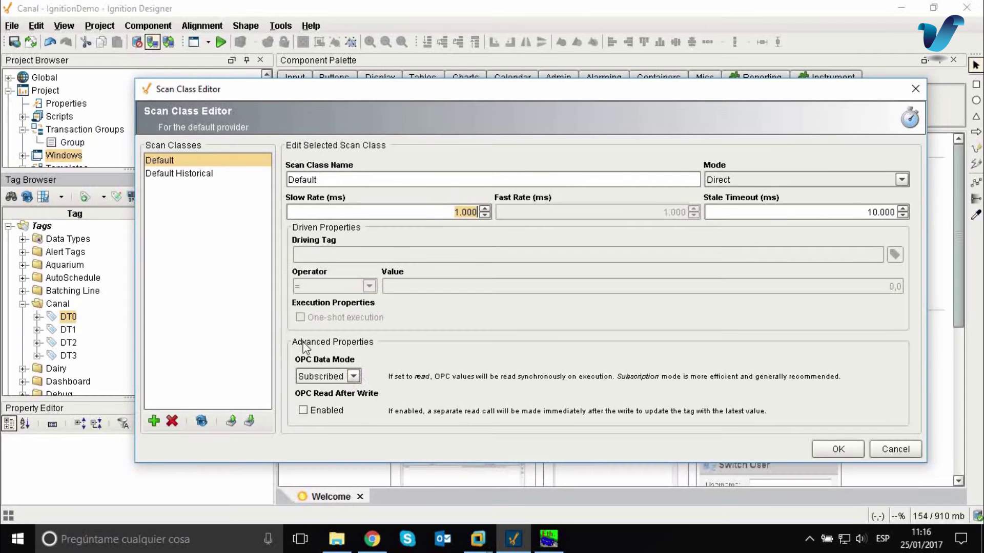
click(856, 453)
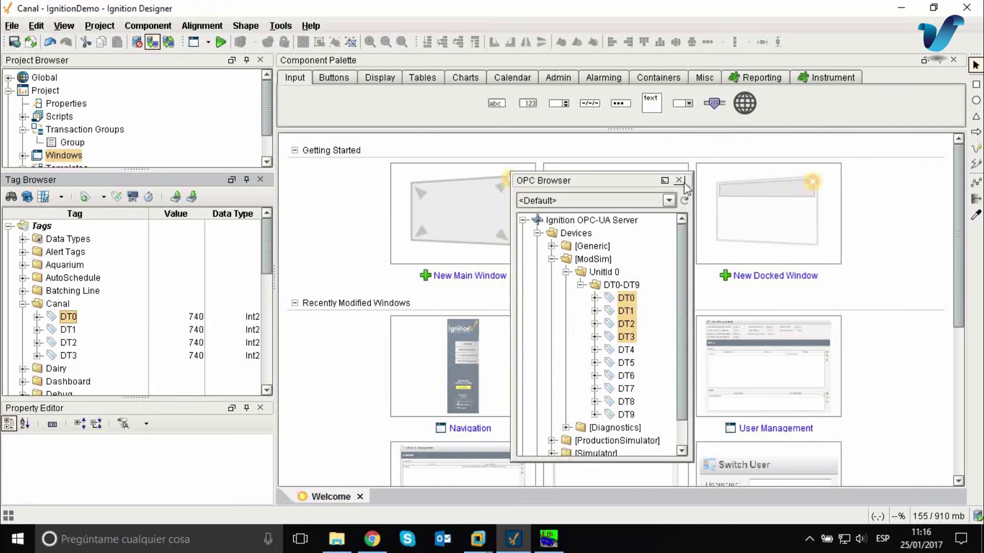
Step: Close the OPC Browser and go through the tags DT0 to DT3 in the Canal folder
click(682, 180)
click(69, 330)
click(70, 342)
click(75, 357)
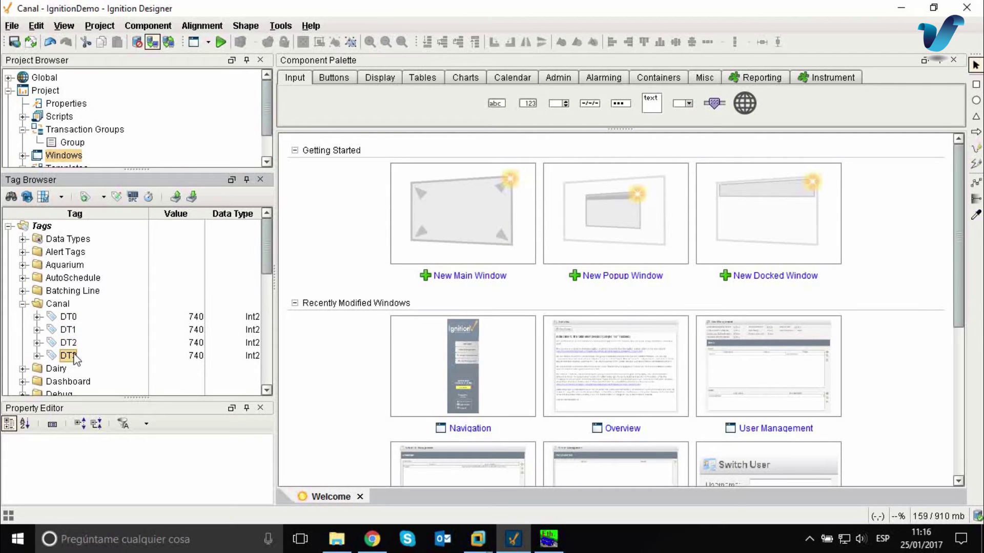
click(68, 317)
click(70, 330)
click(70, 342)
click(70, 356)
click(70, 318)
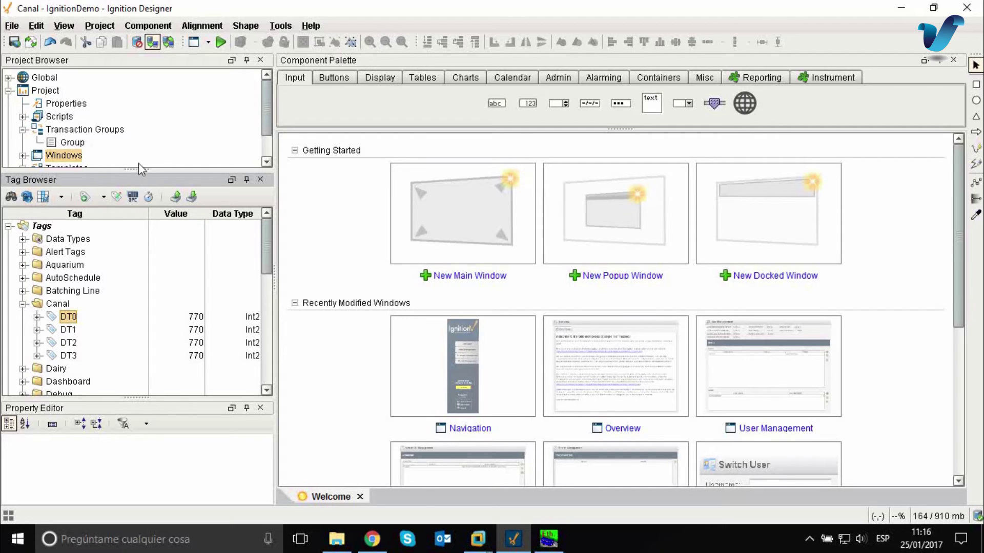
Step: Create a new transaction group in the project and keep its default name
click(77, 133)
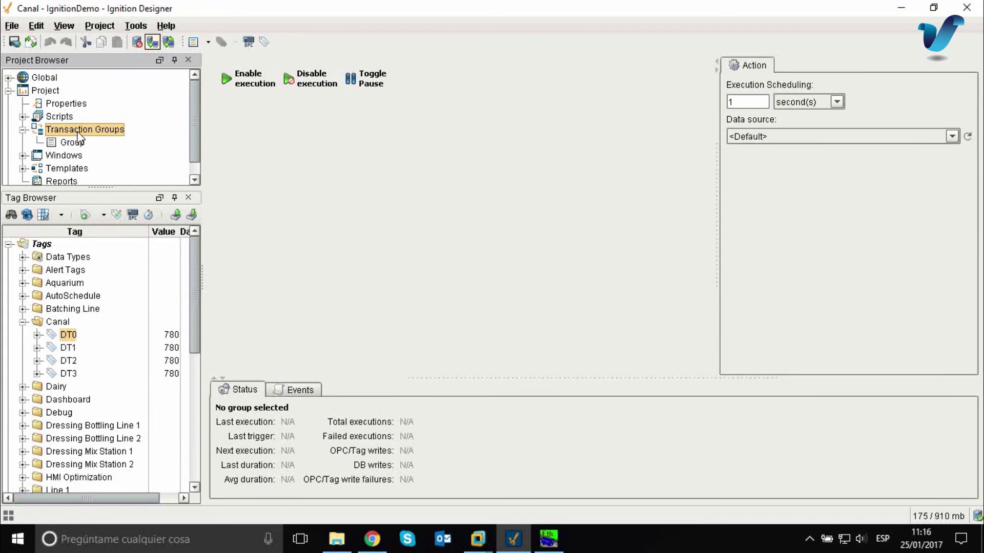
right_click(80, 133)
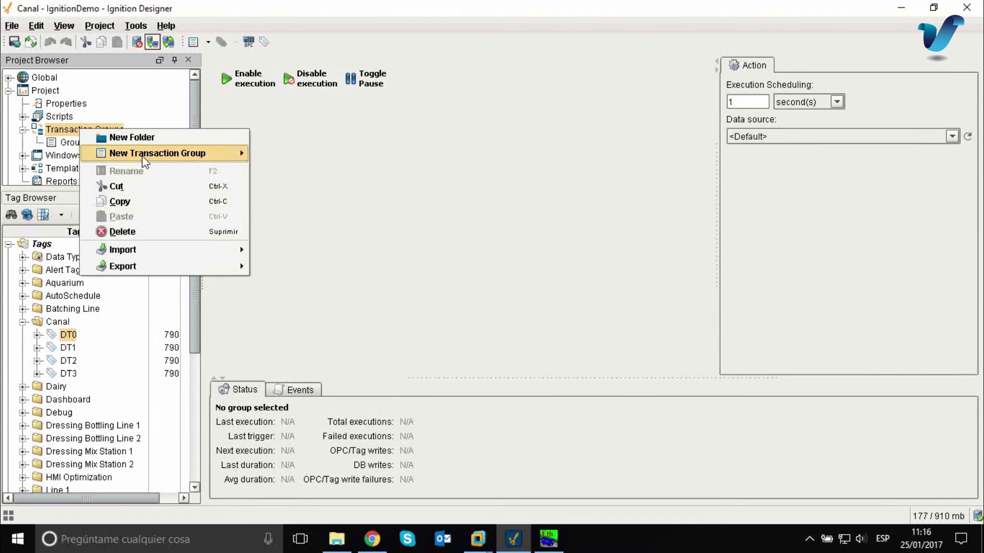
mouse_move(213, 152)
click(285, 153)
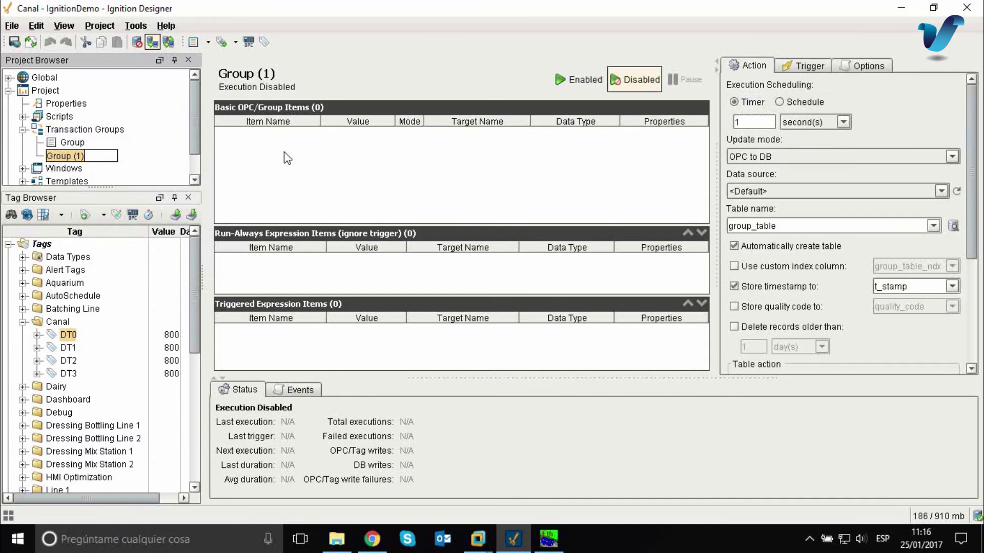
key(Return)
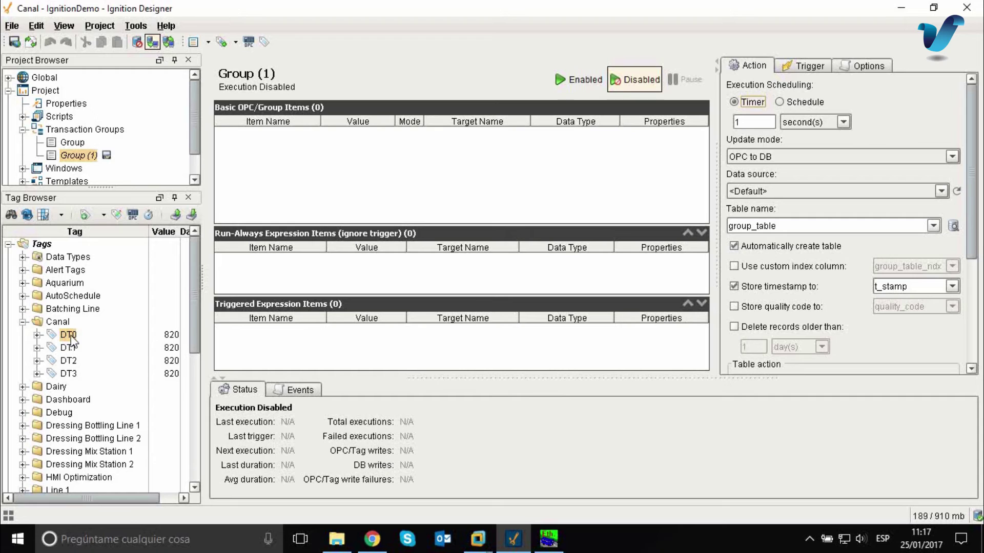
Step: Add the Canal tags DT0 through DT3 to the new group's Basic OPC/Group Items
shift+click(71, 374)
drag(64, 339, 229, 159)
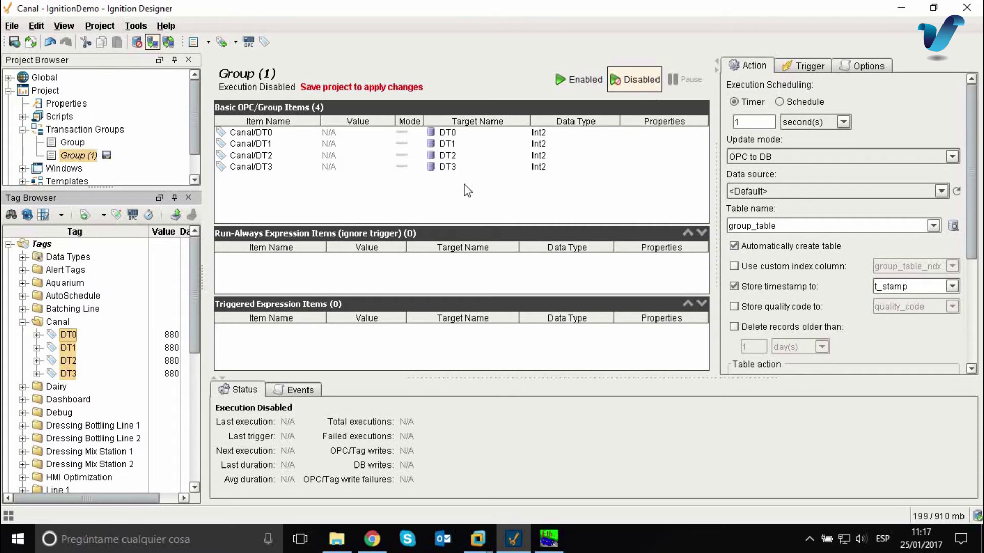
drag(464, 295, 465, 299)
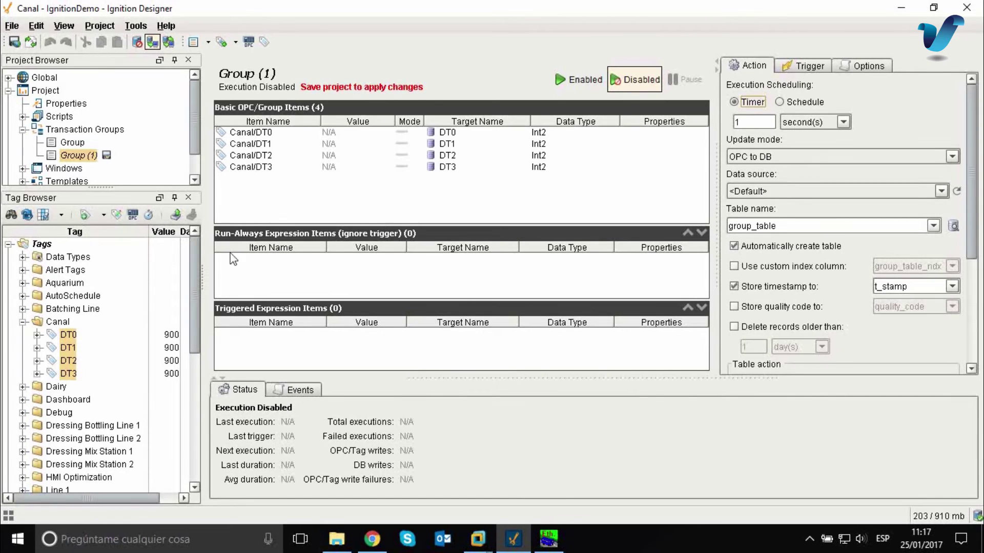
Step: Open the OPC Browser and expand the Ignition OPC-UA Server's devices to view the contents of ModSim
click(133, 215)
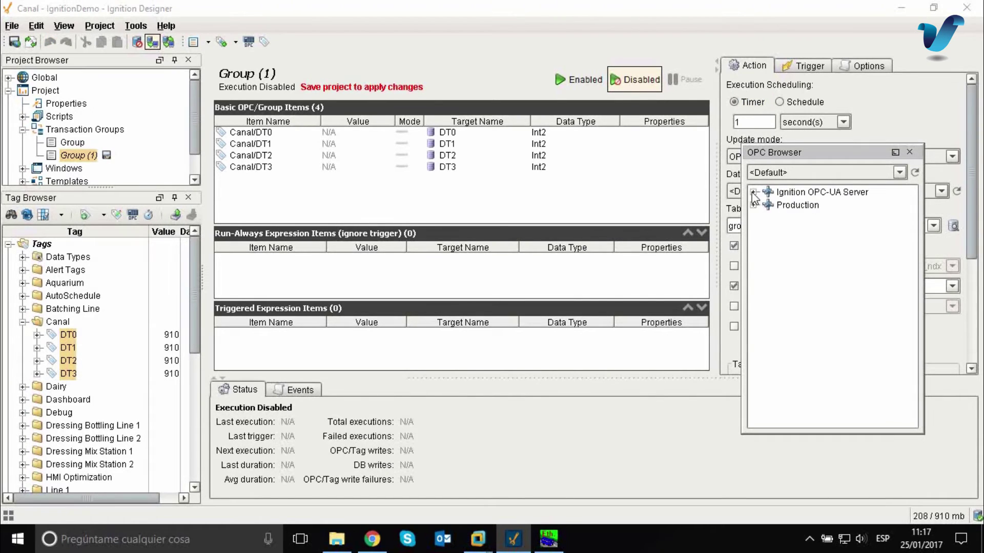
click(753, 193)
click(768, 206)
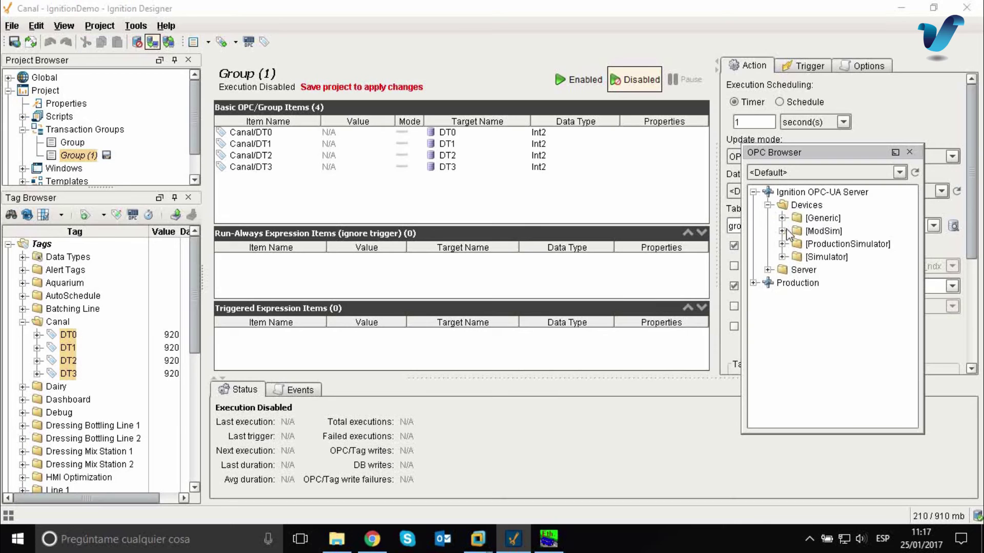
click(783, 231)
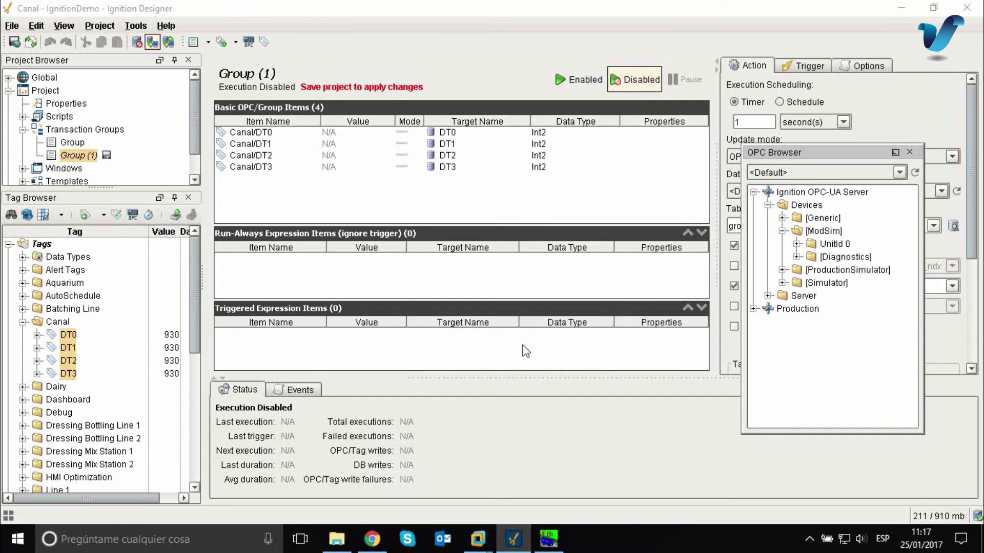
Step: Add ModSim registers DT0 through DT3 from UnitId 0 directly to the group's Basic OPC/Group Items
click(795, 244)
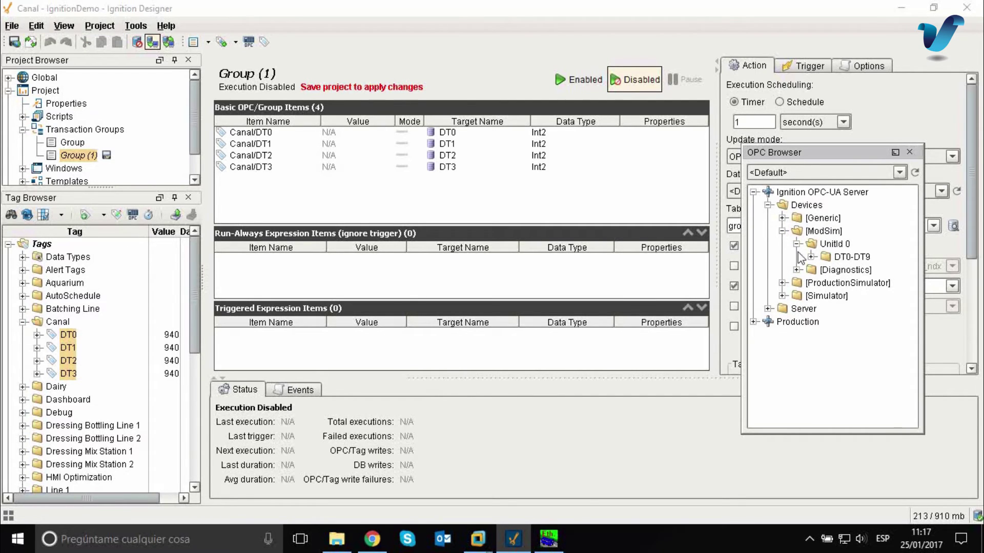
click(812, 256)
click(858, 272)
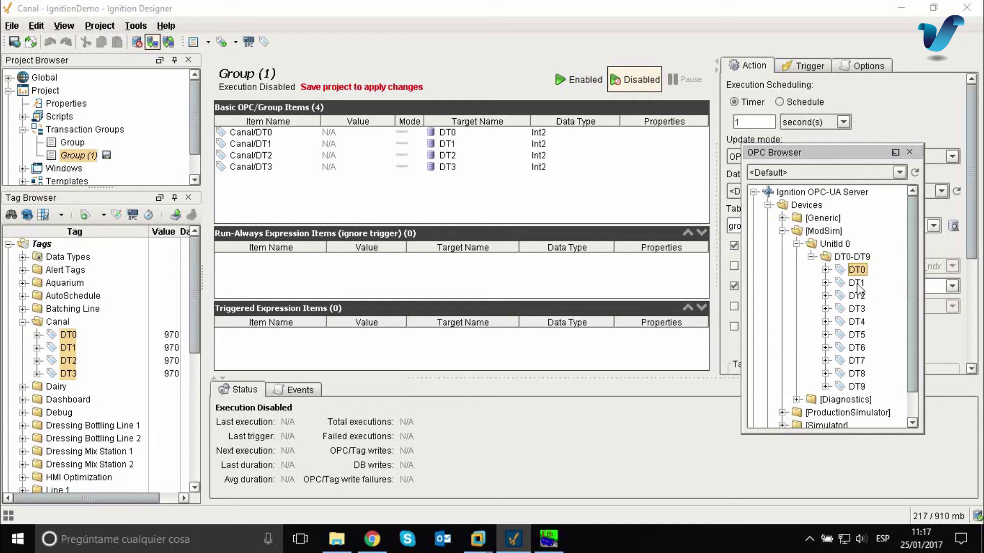
shift+click(855, 309)
drag(855, 309, 444, 207)
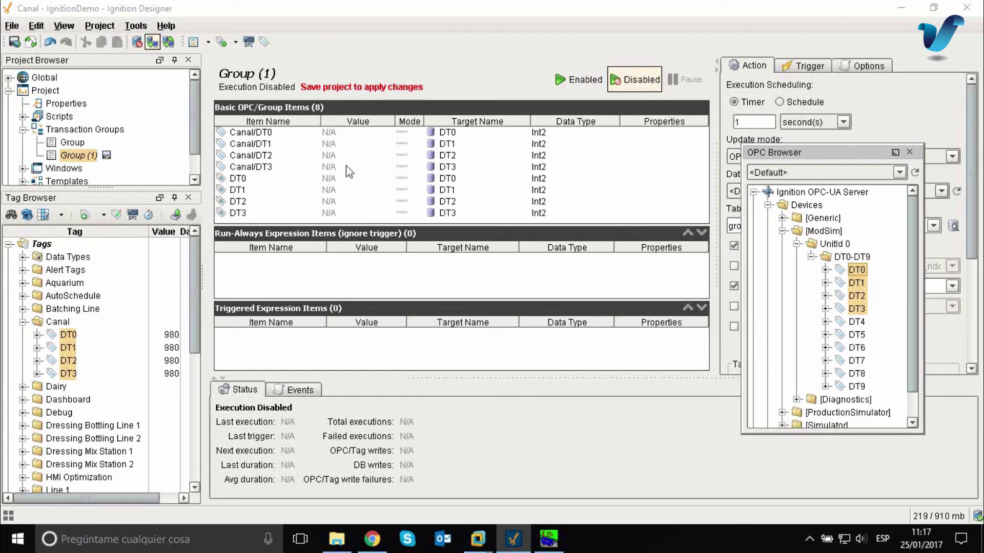
Step: Delete the Canal/DT0 through Canal/DT3 tag references from the group items and close the OPC Browser
click(245, 167)
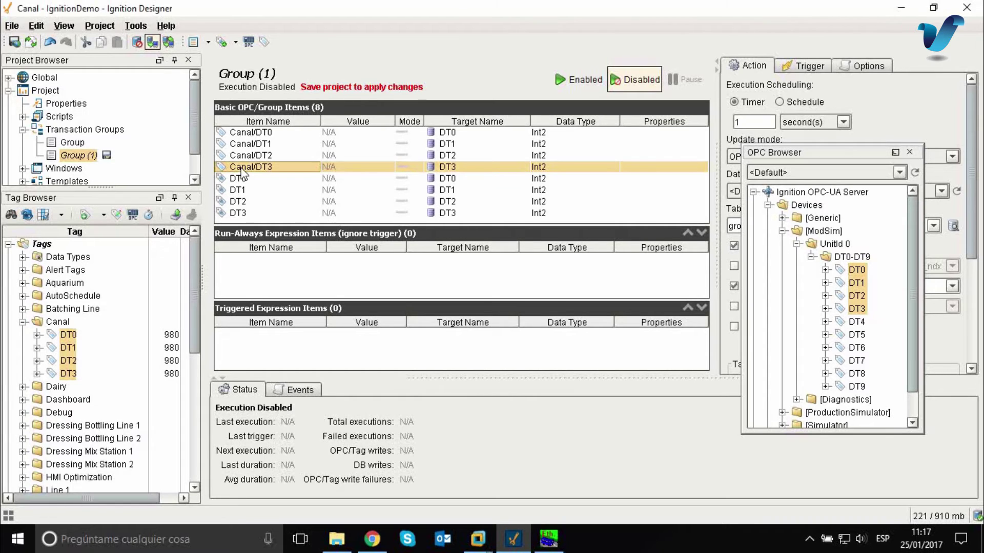
shift+click(264, 133)
key(Delete)
key(Return)
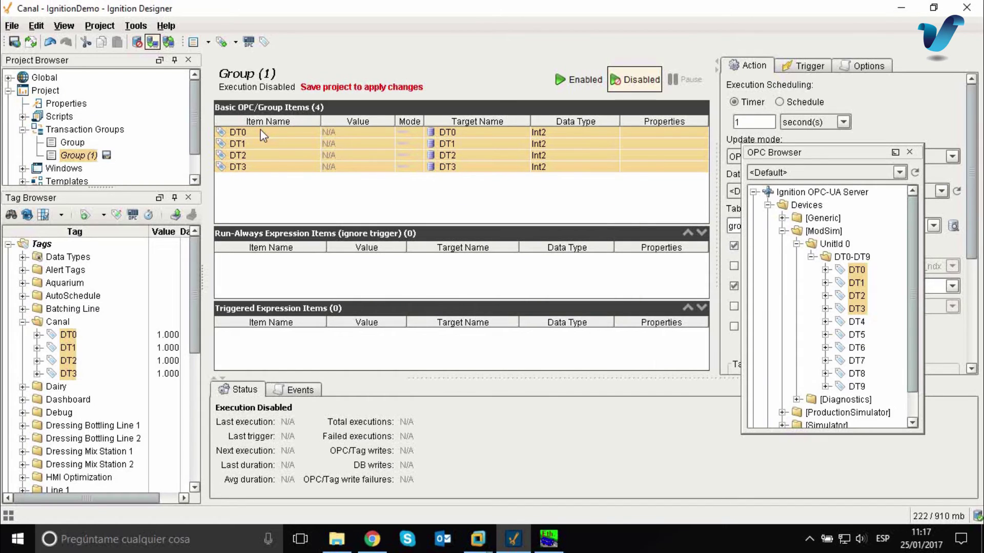
click(909, 154)
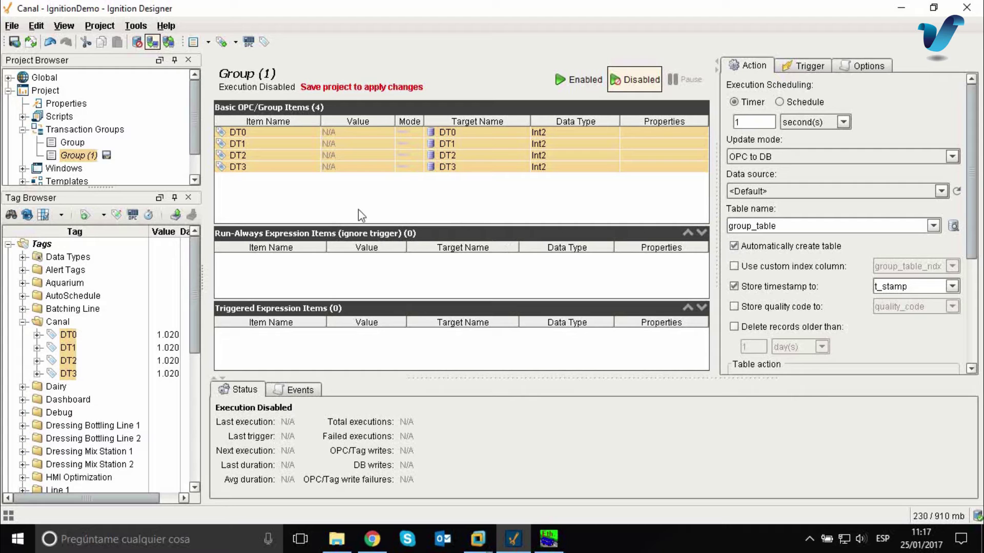
Step: Create a new expression item named Trigger and set it to Run-always (ignore trigger)
right_click(317, 265)
mouse_move(380, 277)
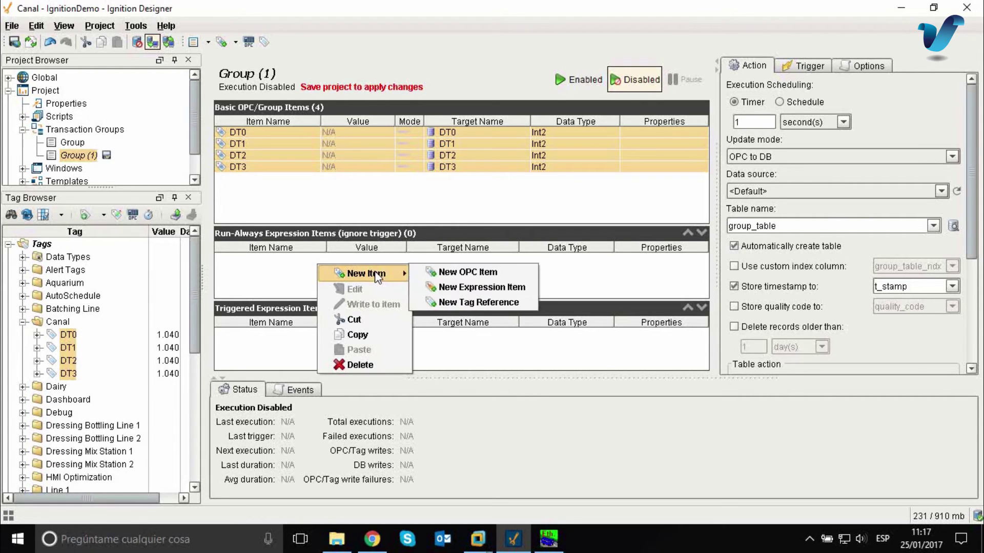
click(451, 289)
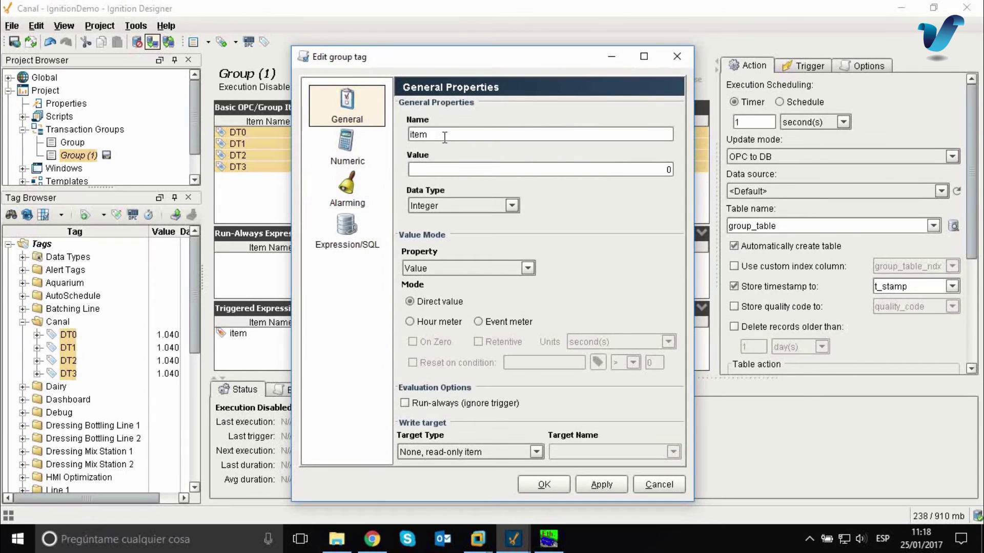
text(Trigger)
click(404, 404)
Step: Give the Trigger item an Expression that tests whether group tag DT0 is greater than a threshold, and accept the item
click(347, 231)
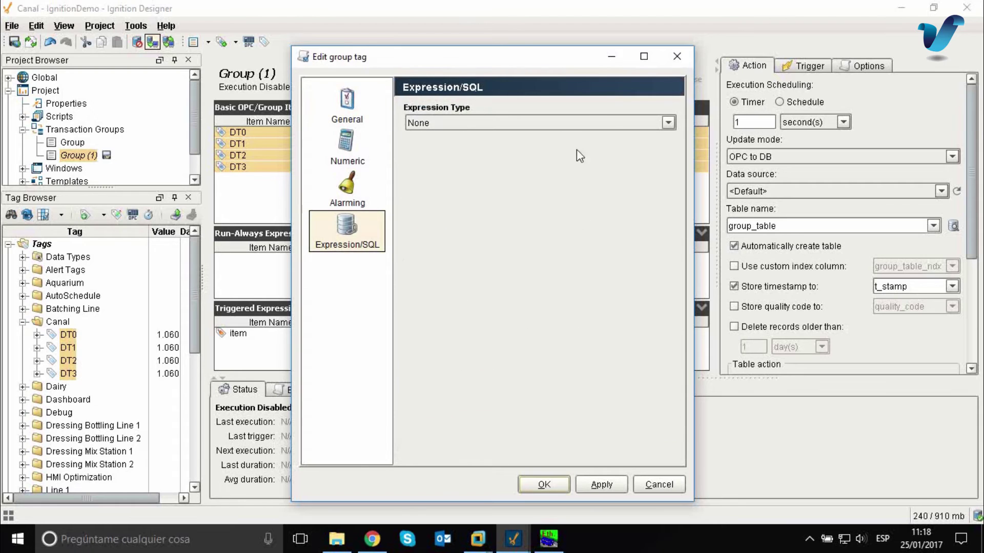
click(597, 123)
click(556, 149)
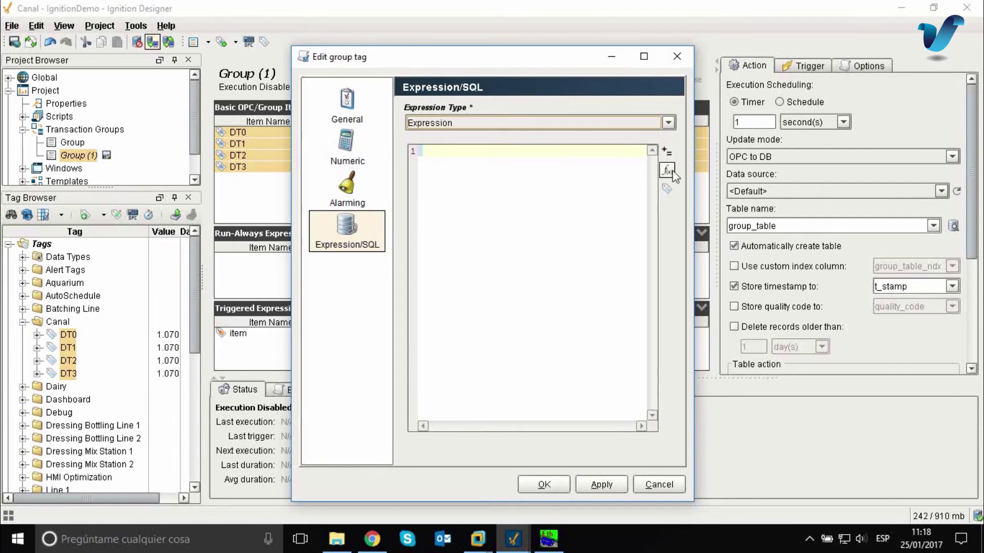
click(667, 188)
click(475, 172)
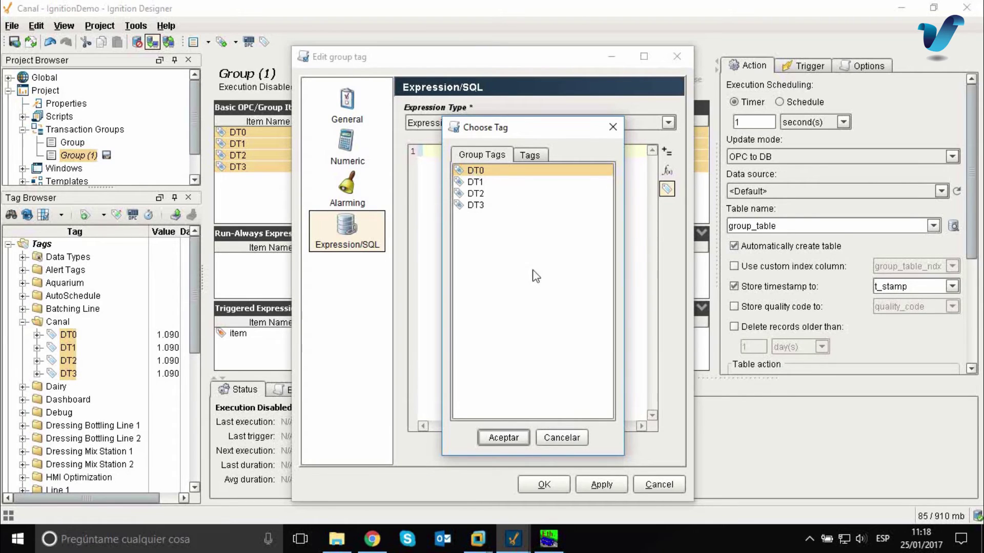
click(507, 437)
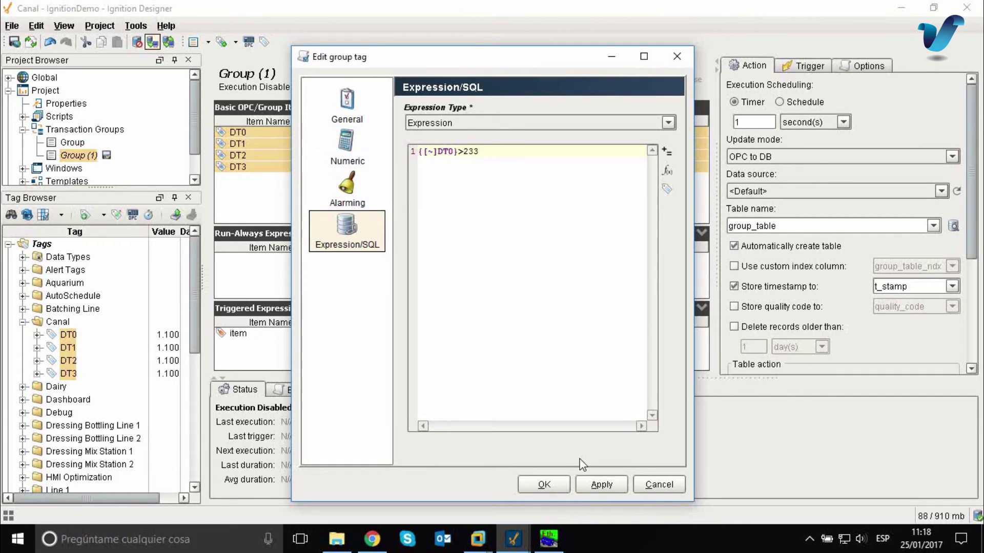
text(00)
click(544, 484)
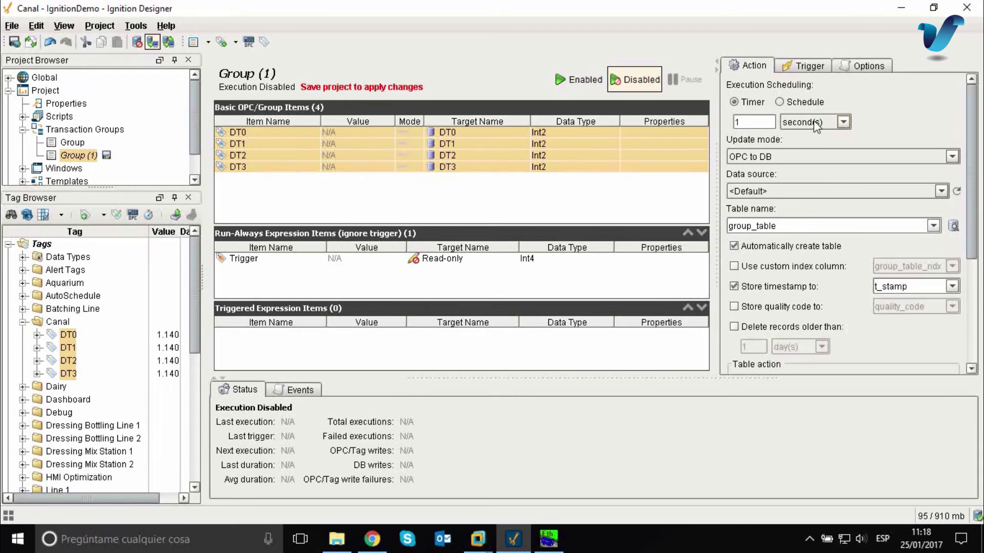
Step: Set the group's execution timer to 3 seconds and keep the update mode OPC to DB
click(753, 122)
text(3)
click(748, 157)
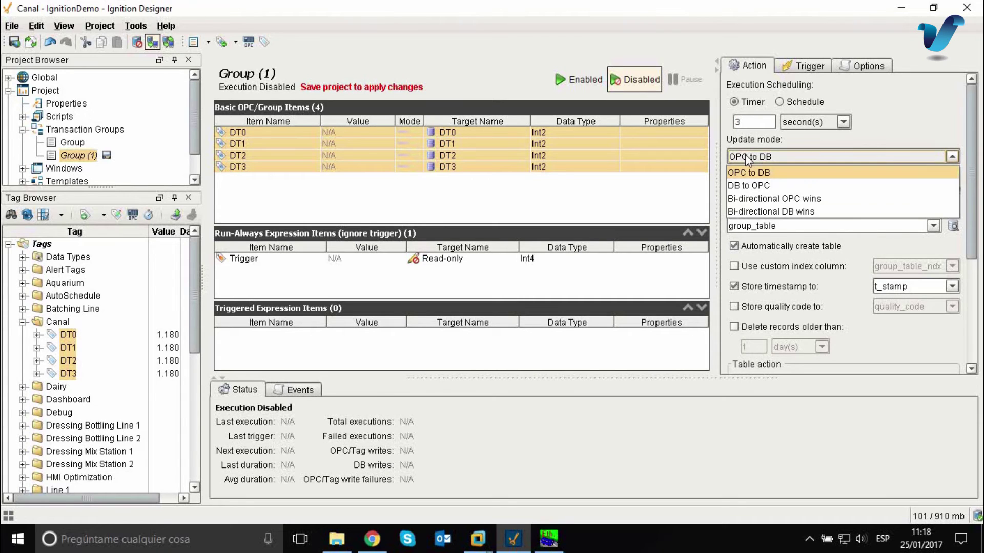
click(769, 157)
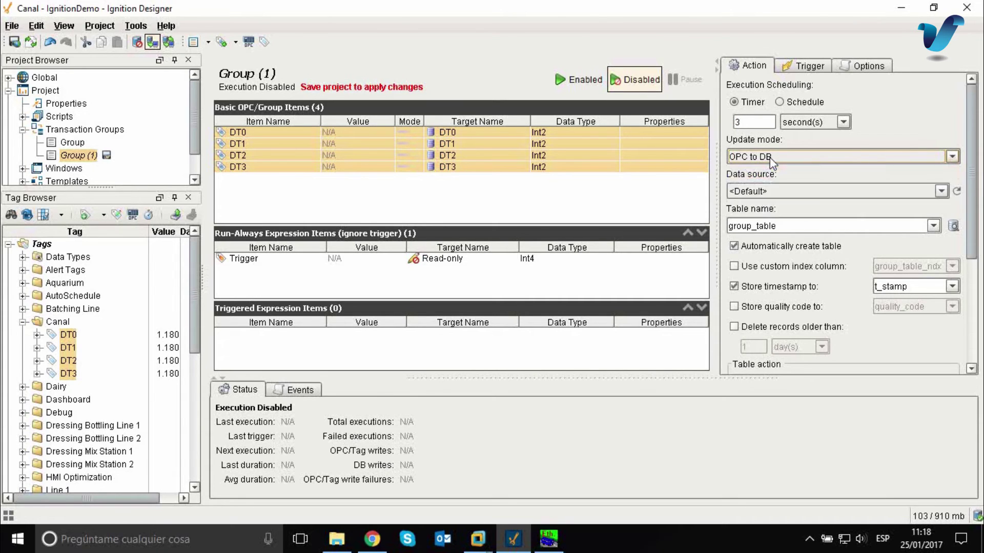
Step: Set the group's data source to Demo and its table name to Canal2
click(764, 191)
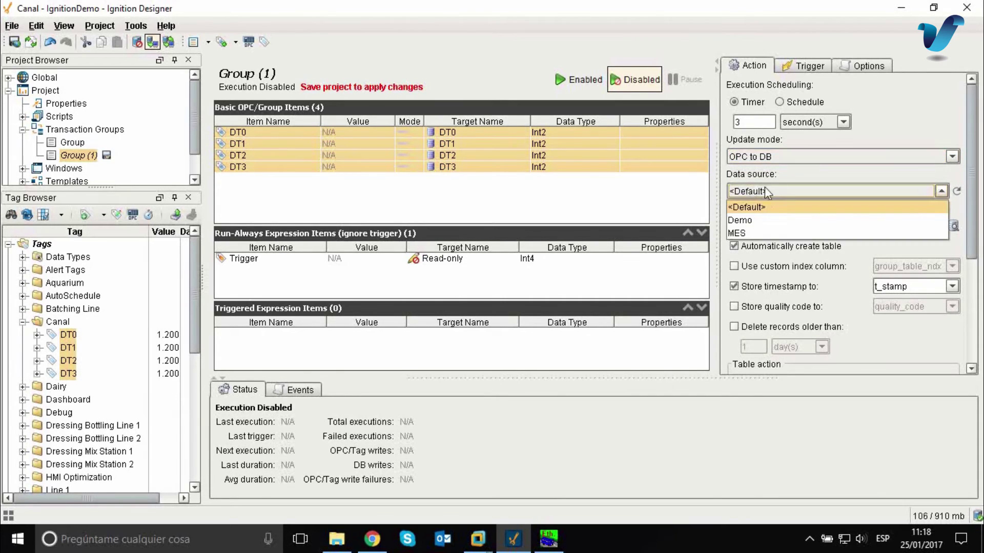
click(752, 222)
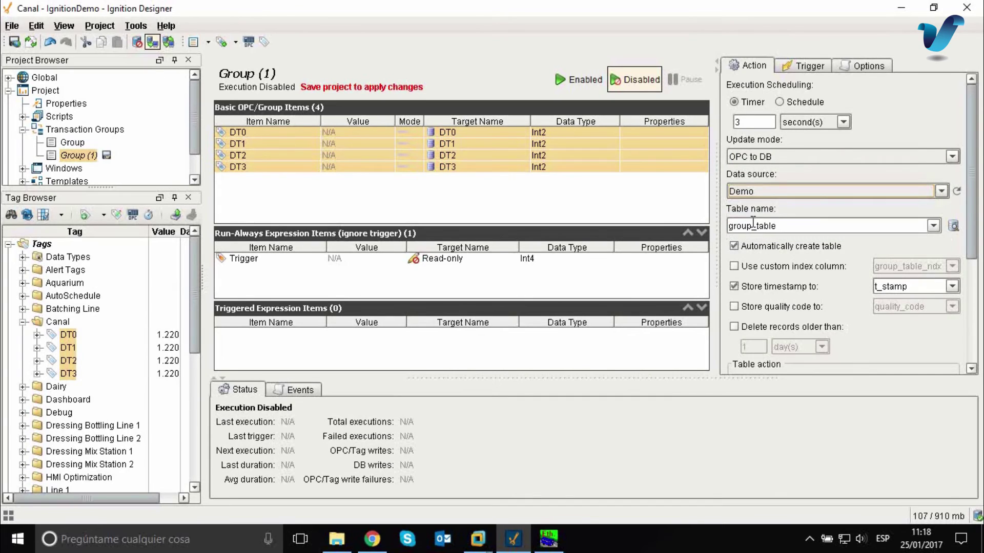
double_click(784, 224)
text(Canal2)
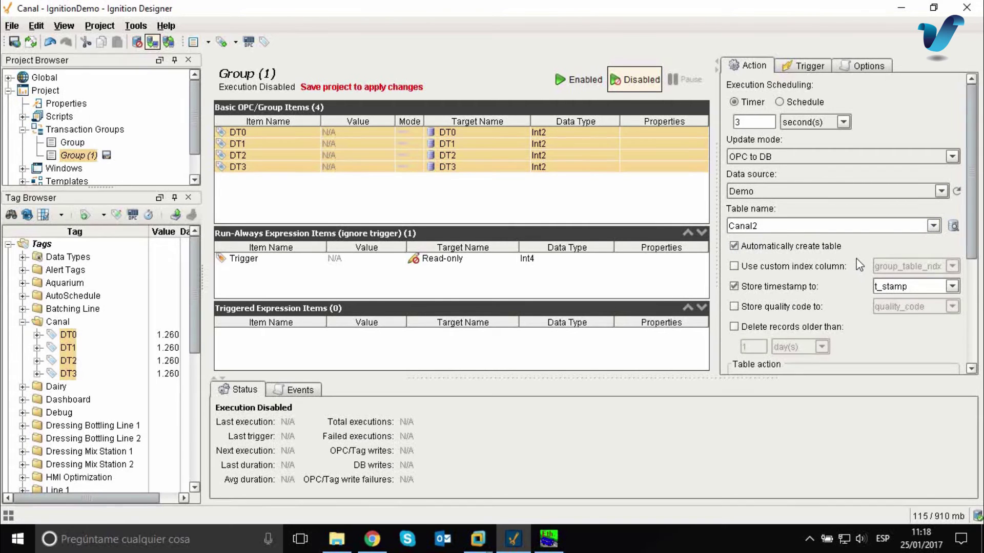
Step: Enable deletion of records older than 1 day and review the remaining action settings
scroll(773, 304, down, 3)
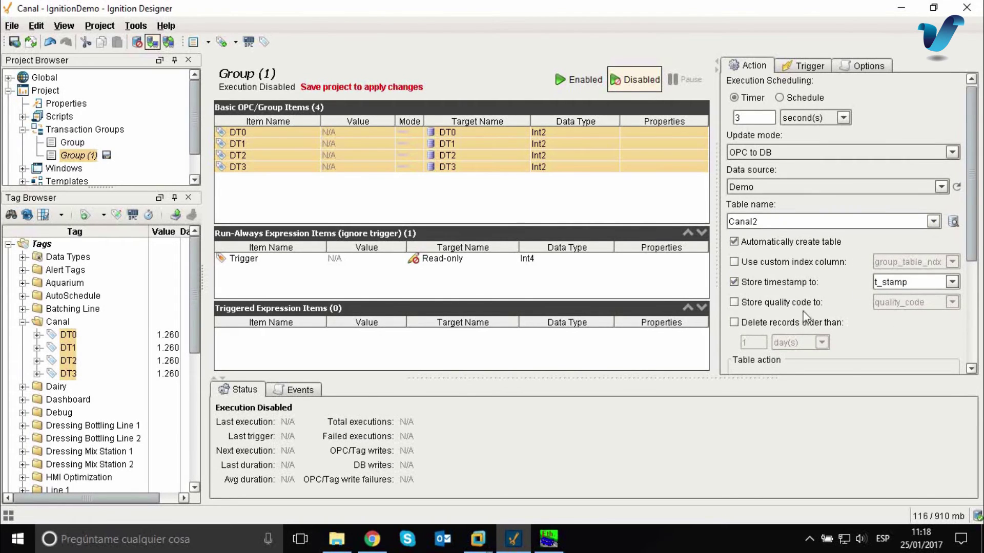
click(744, 293)
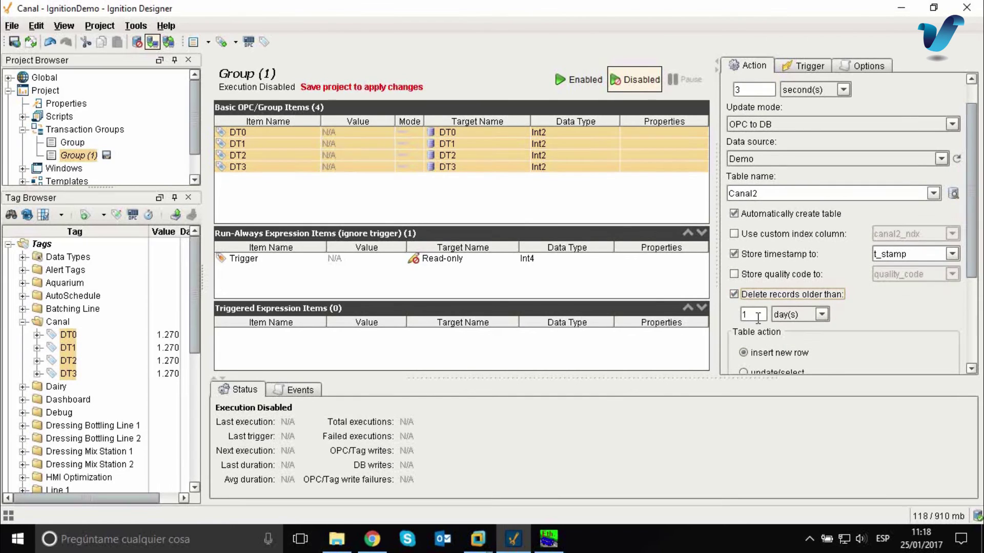
scroll(776, 326, down, 1)
scroll(835, 305, down, 2)
scroll(839, 302, up, 4)
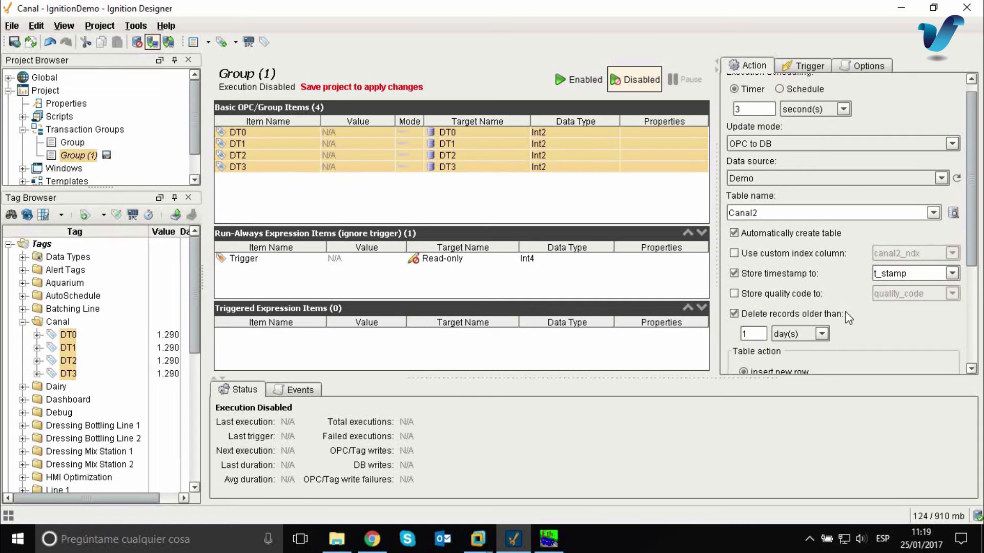
scroll(815, 312, up, 1)
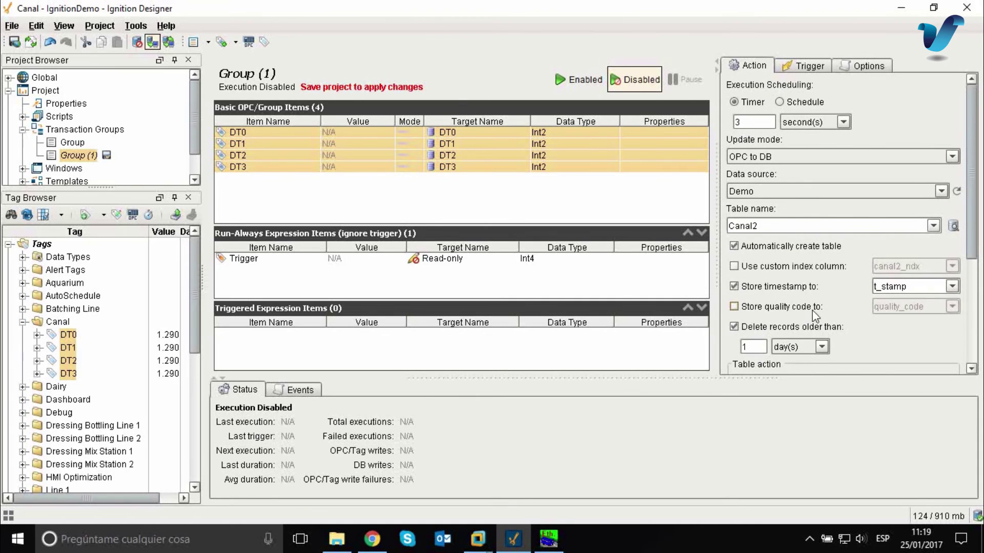
Step: Set the group to execute on the Trigger item when its value is != 0 (or true)
click(809, 67)
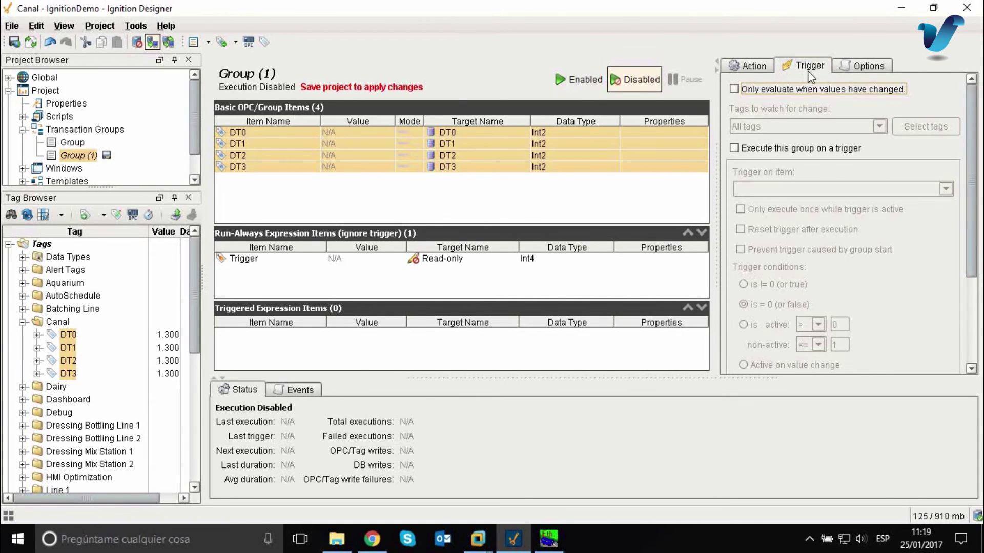
click(755, 150)
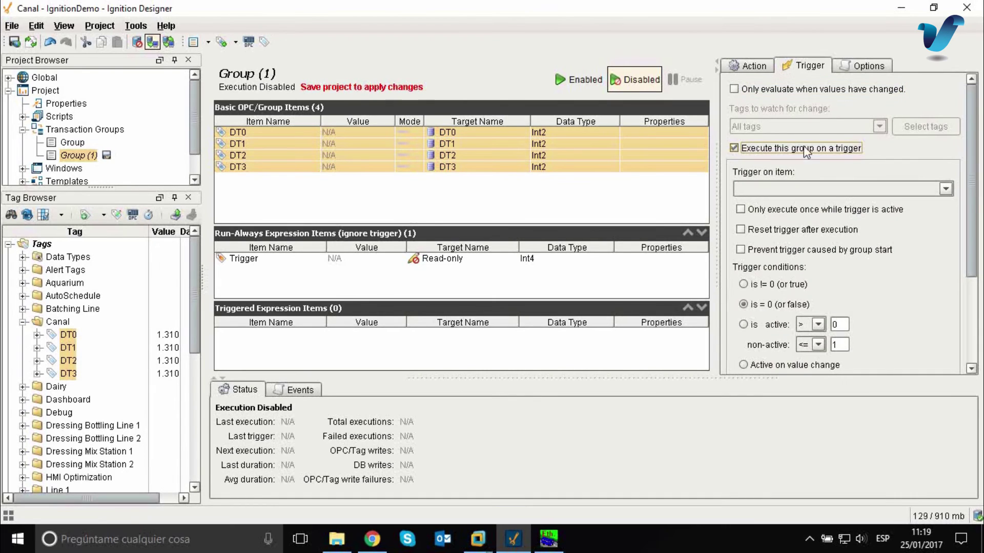
click(946, 189)
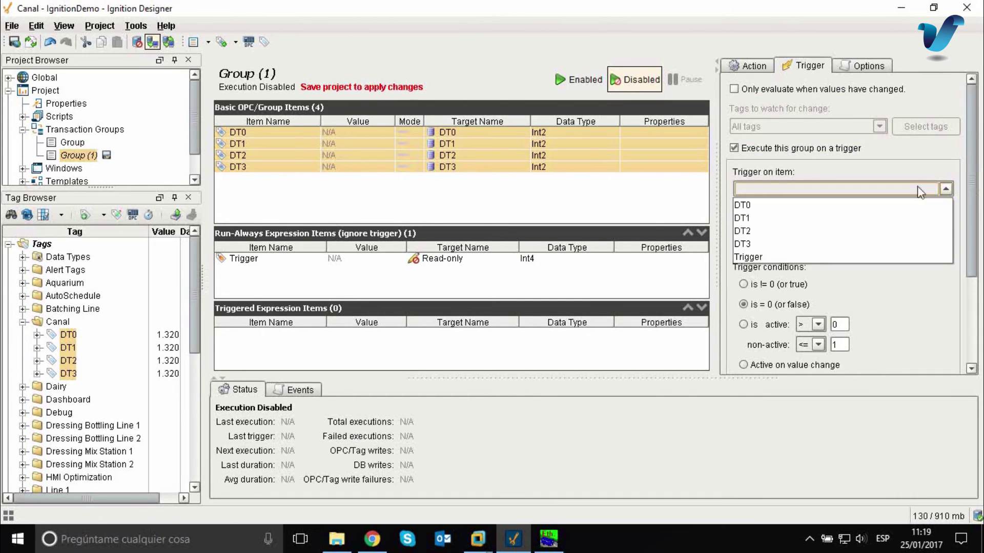
click(747, 257)
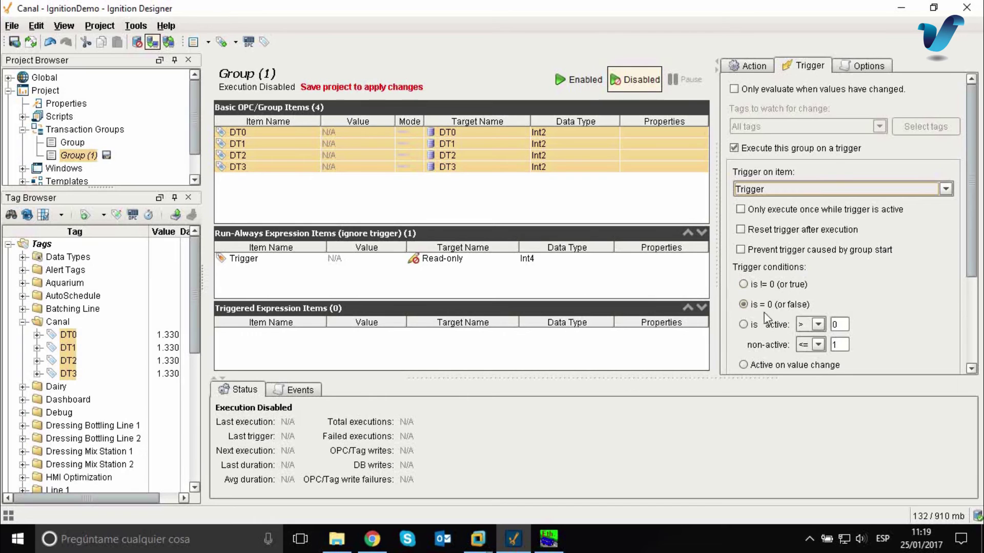
click(749, 285)
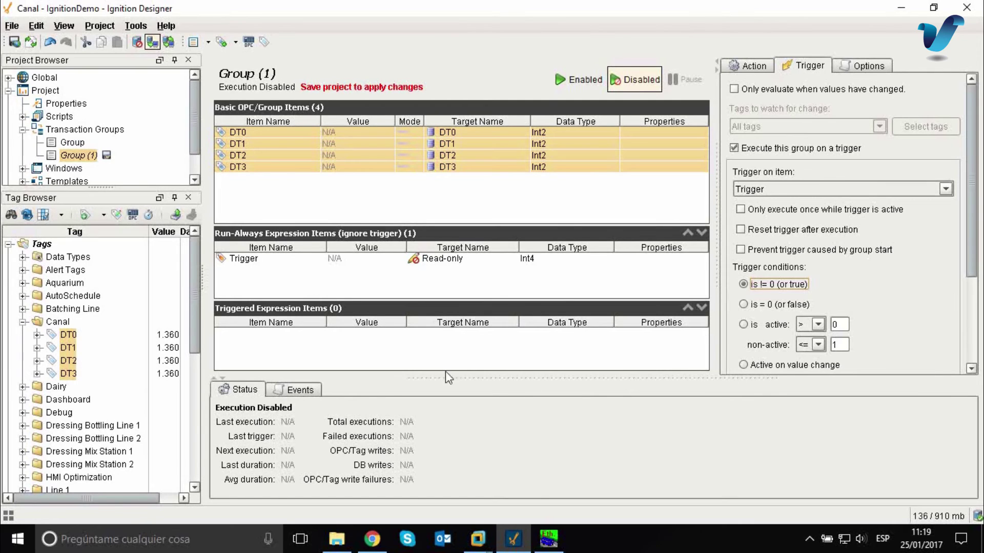
Step: Recheck the group's action settings, enable the group and save the project
click(750, 69)
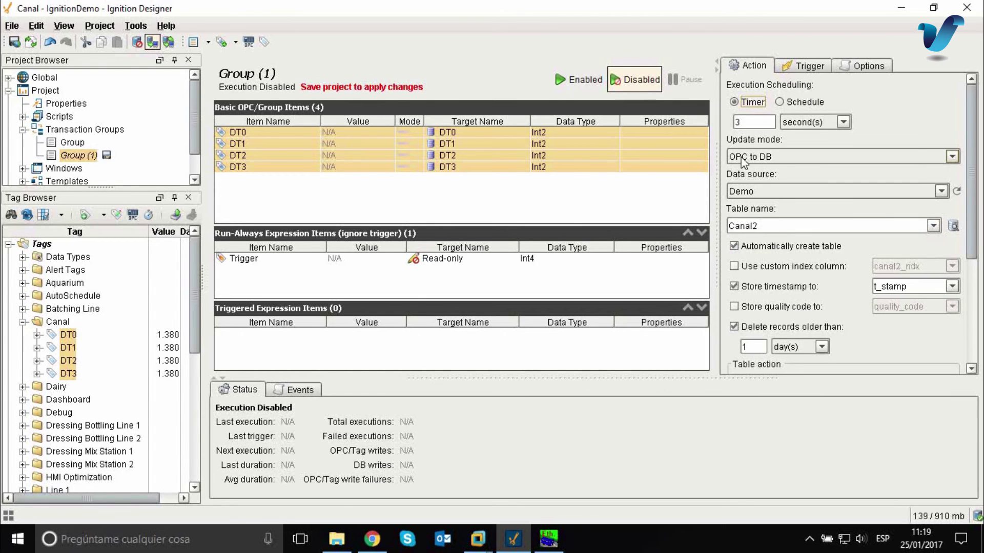
click(592, 85)
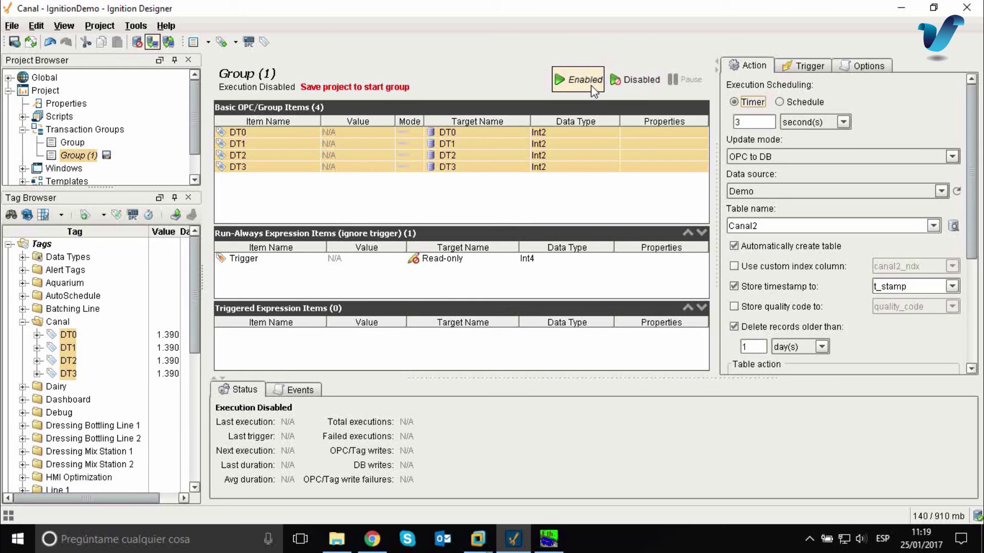
click(14, 41)
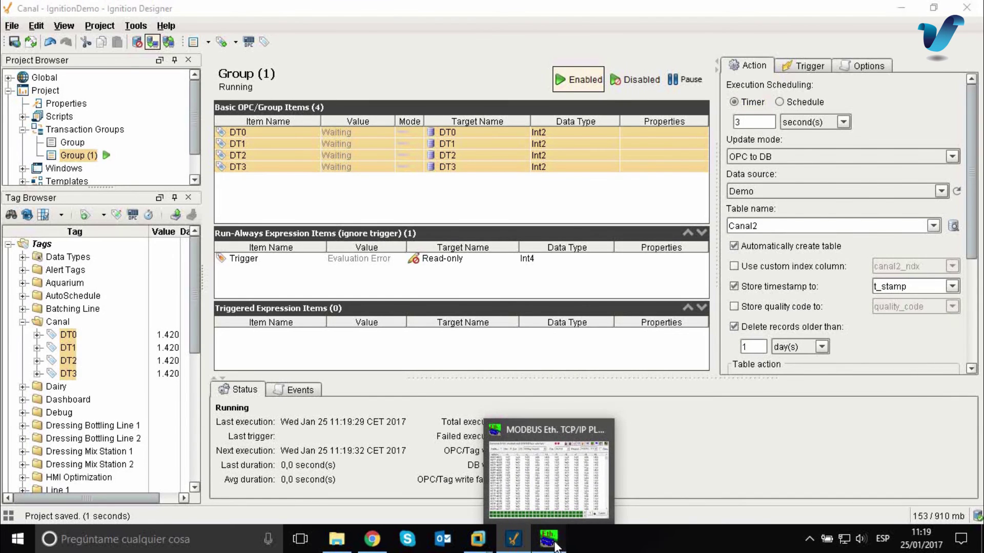
Step: Compare the Modbus simulator's holding registers with the running group's item values, Trigger value and execution status
click(555, 544)
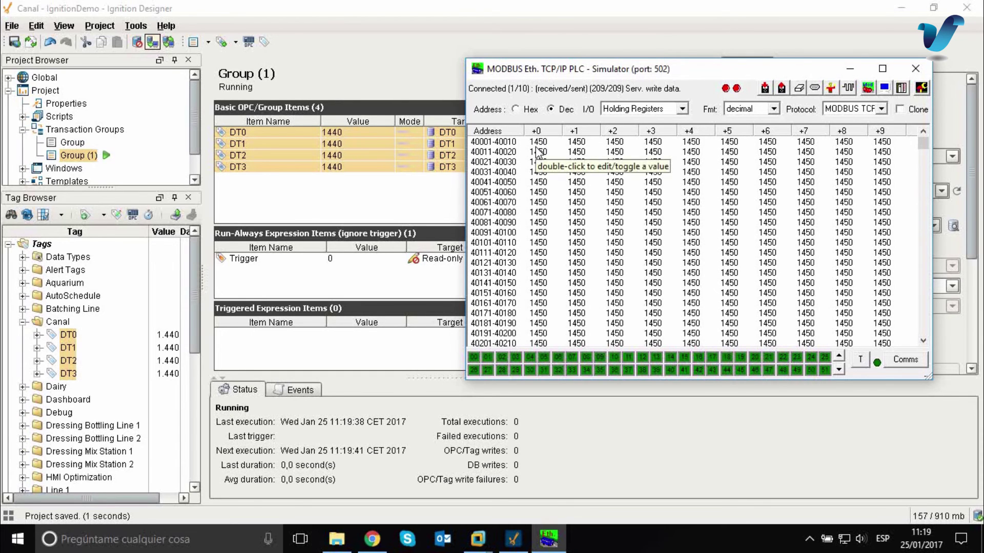
click(332, 261)
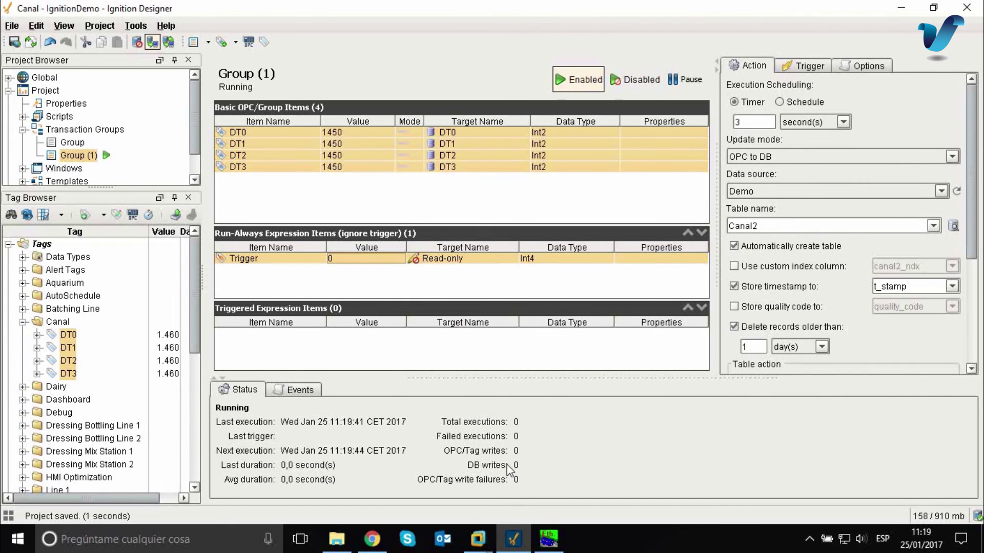
click(548, 538)
click(507, 418)
Step: Switch to the Modbus simulator and set holding register 40001 to 3000
click(548, 538)
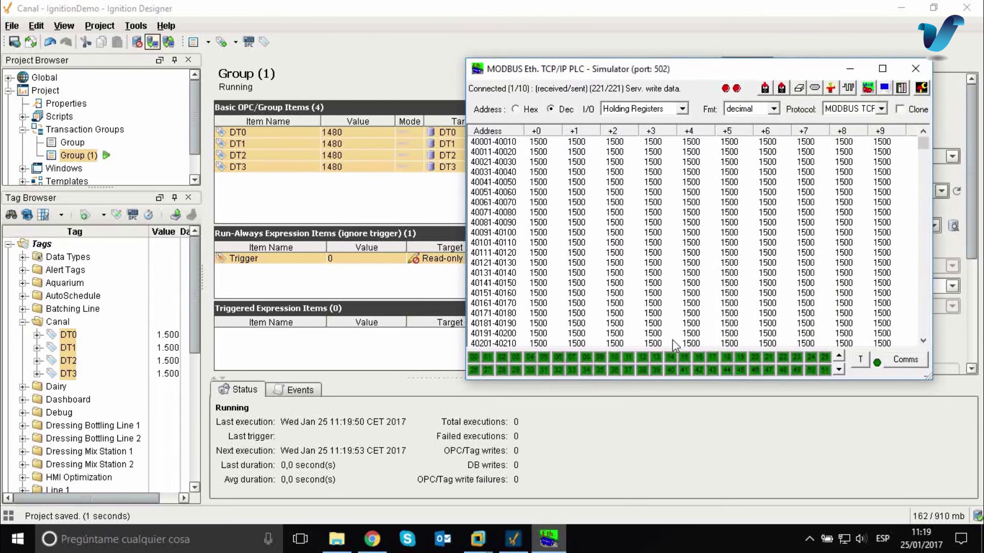
double_click(533, 144)
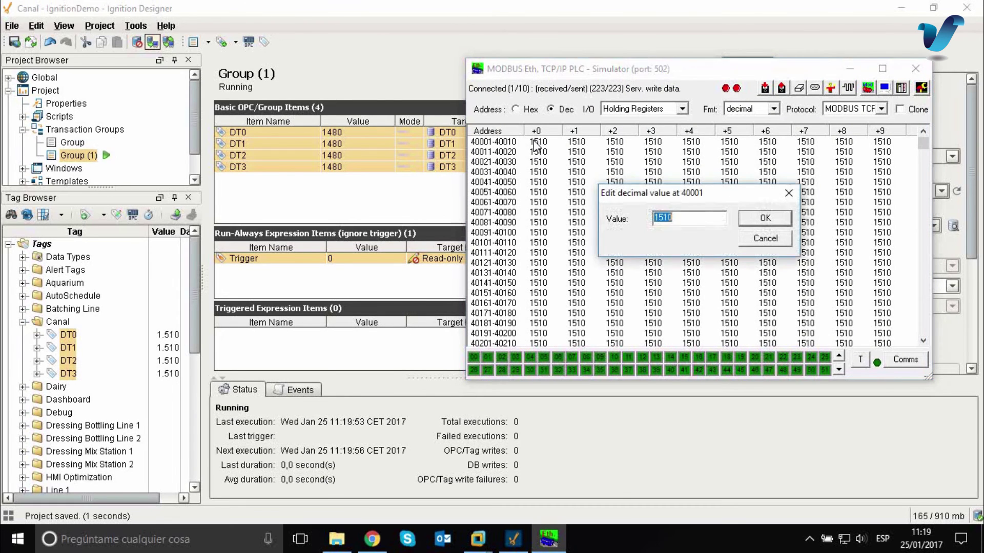
text(3)
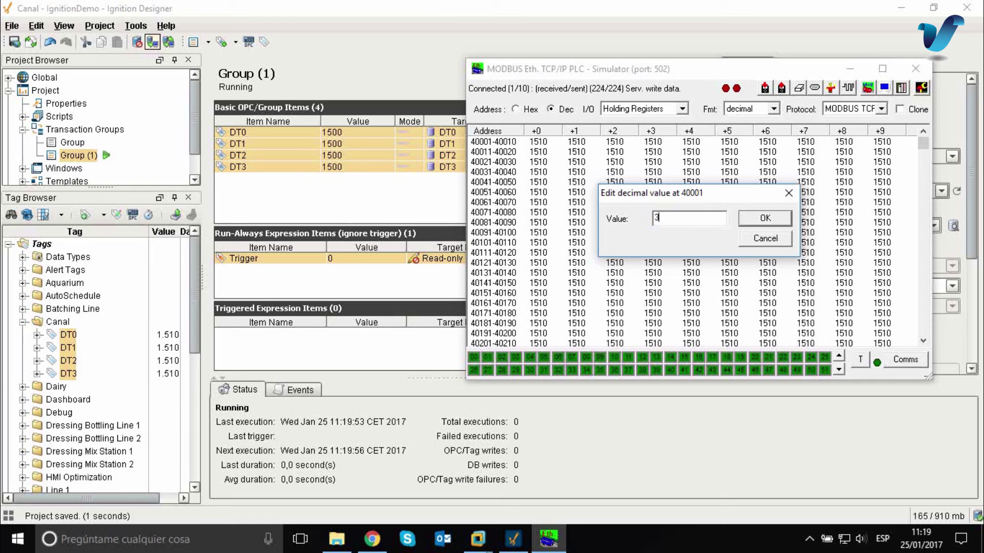
text(000)
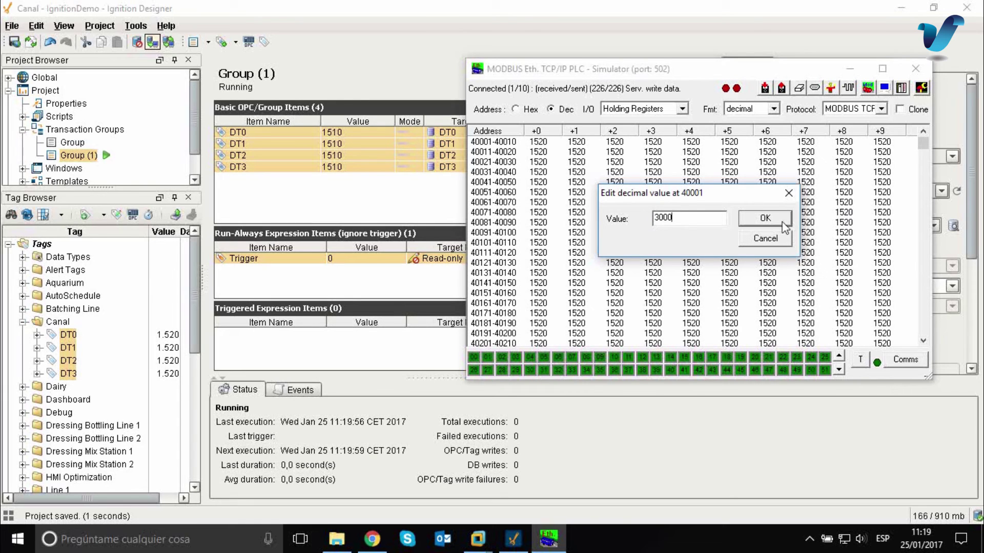
click(780, 223)
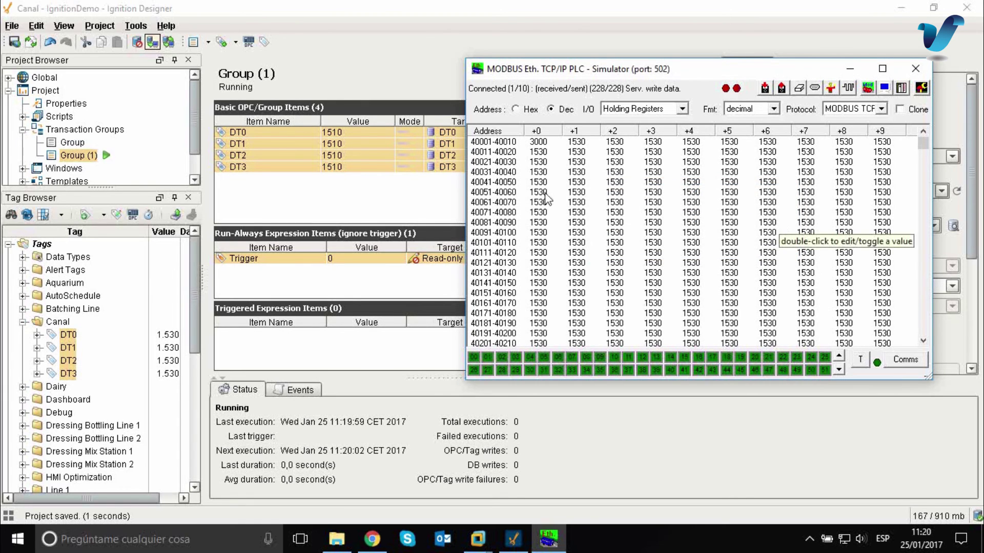
Step: Compare the group's item values, Trigger and execution status with the simulator, and view the logged records in table Canal2
click(392, 207)
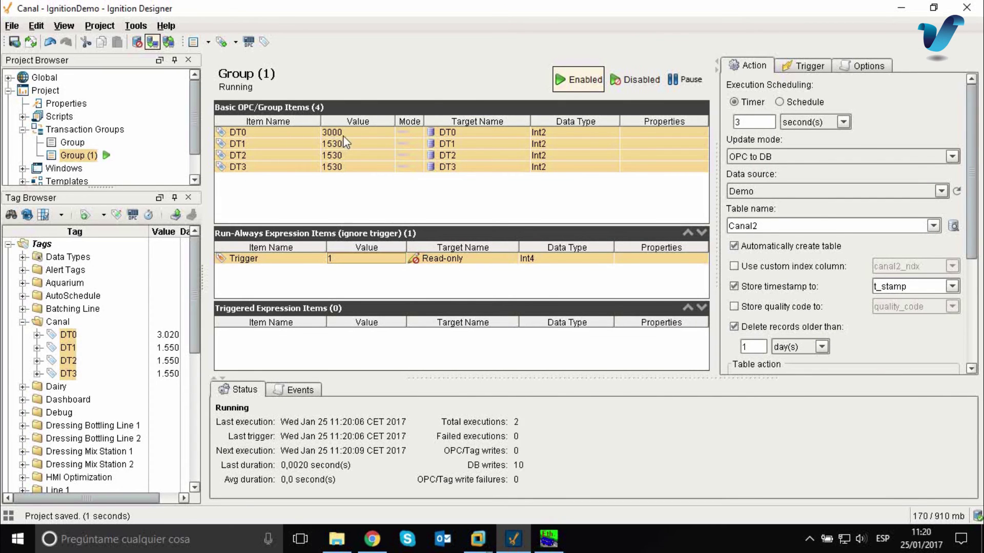
click(548, 539)
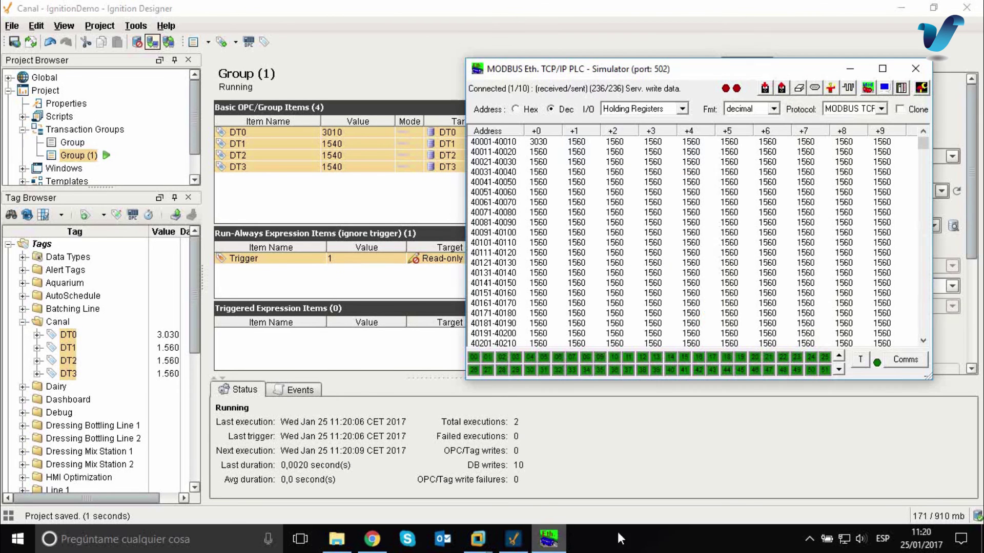
click(392, 279)
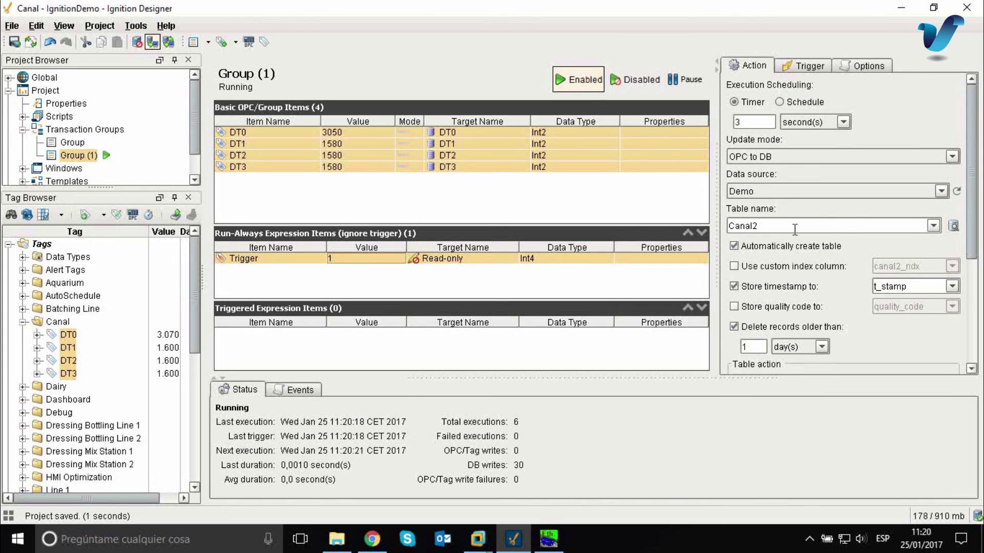
click(953, 226)
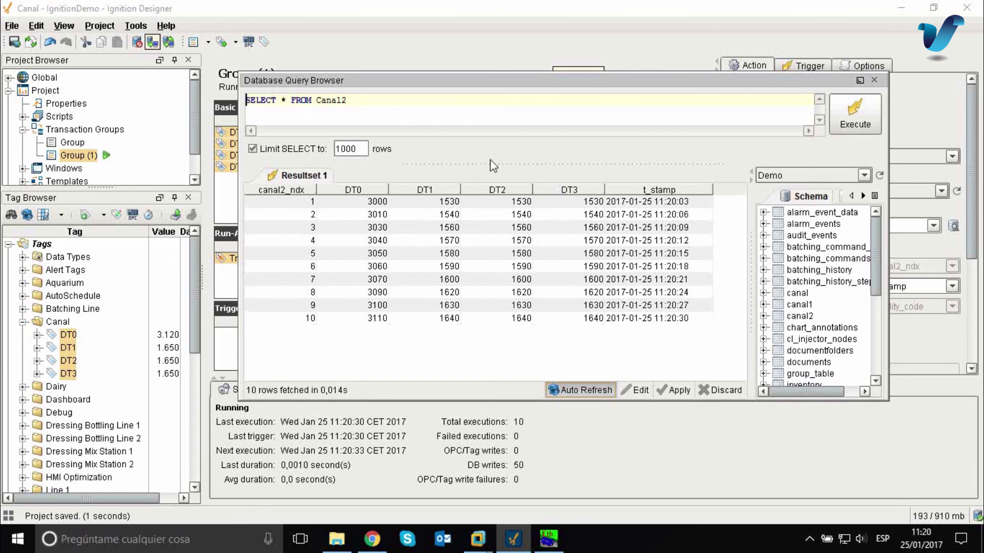
Step: Set holding register 40001 to 9 in the Modbus simulator, recheck the Canal2 records and close the Database Query Browser
click(549, 538)
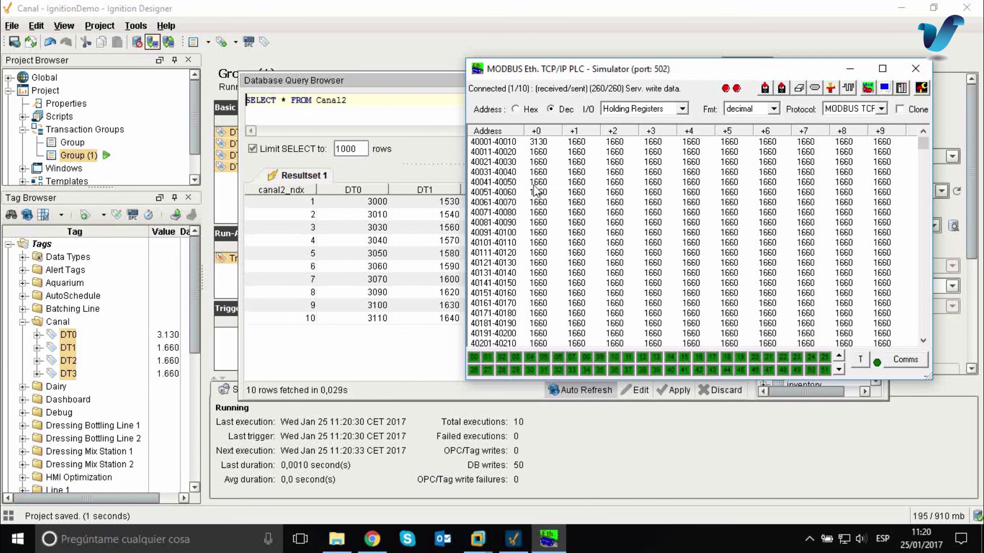
double_click(549, 145)
text(9)
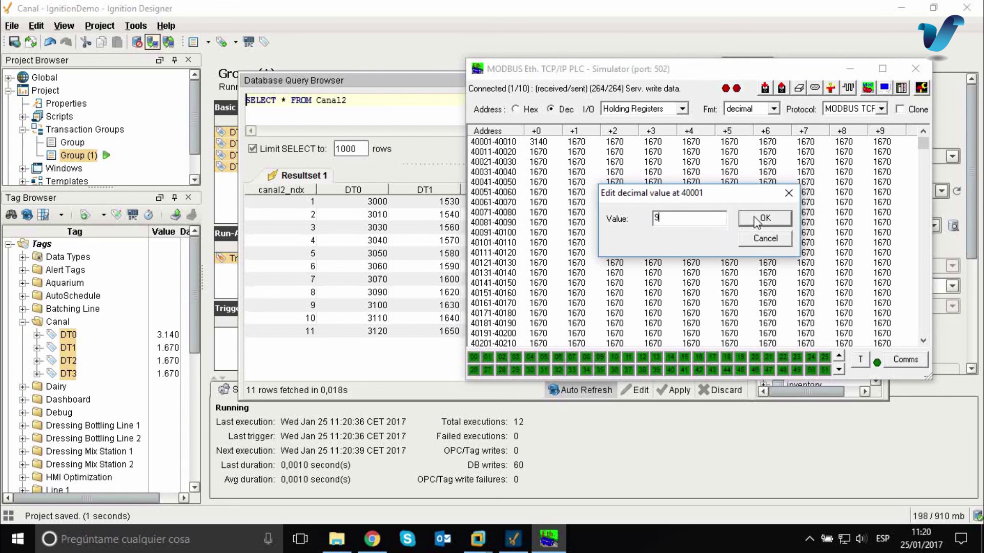
click(755, 219)
click(850, 68)
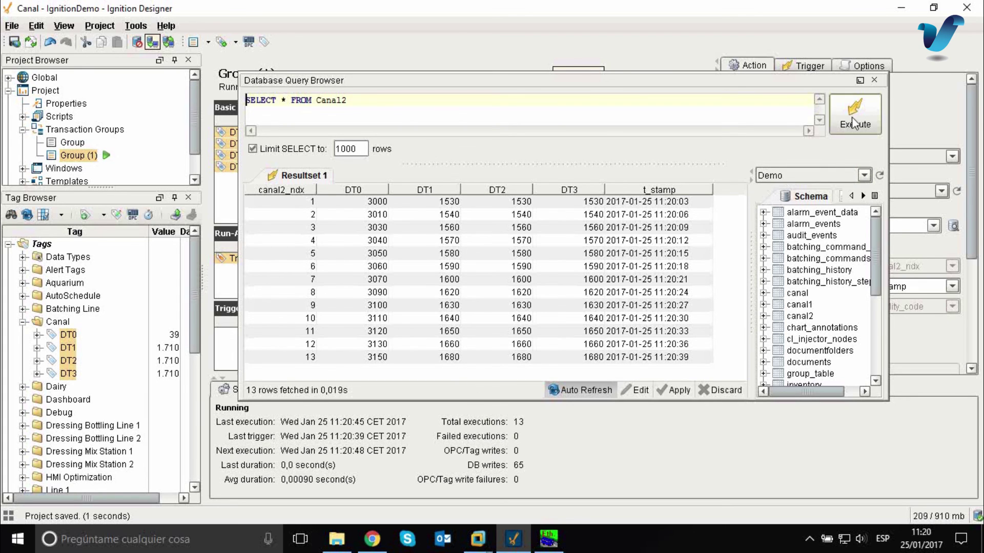
click(875, 81)
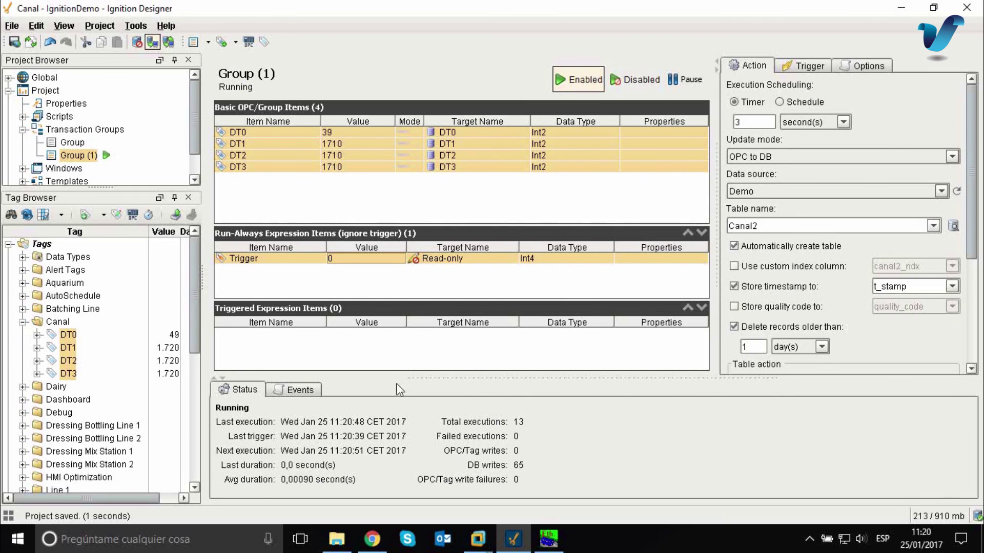